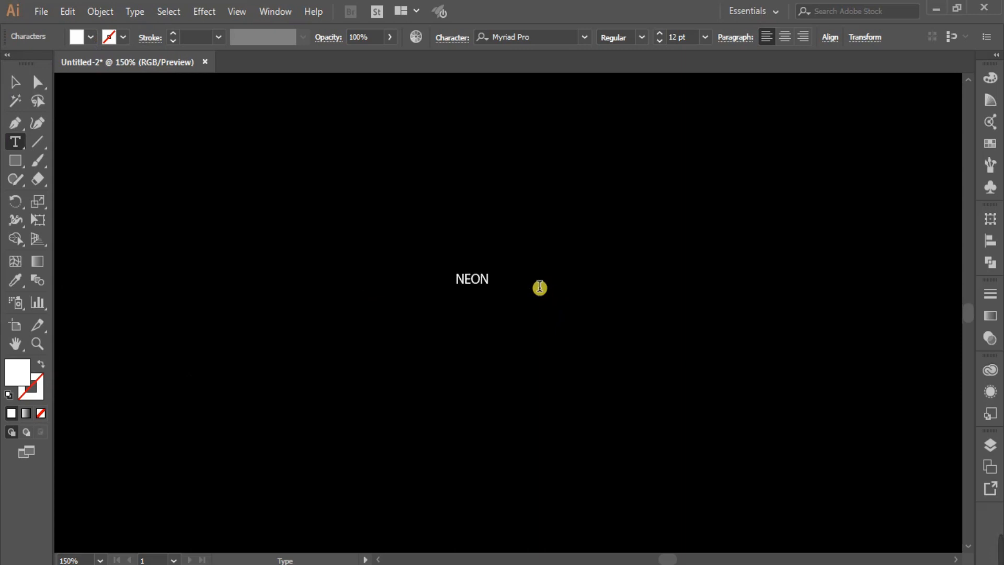
Step: Select the NEON text as an object and set its font size to 250 pt
click(15, 82)
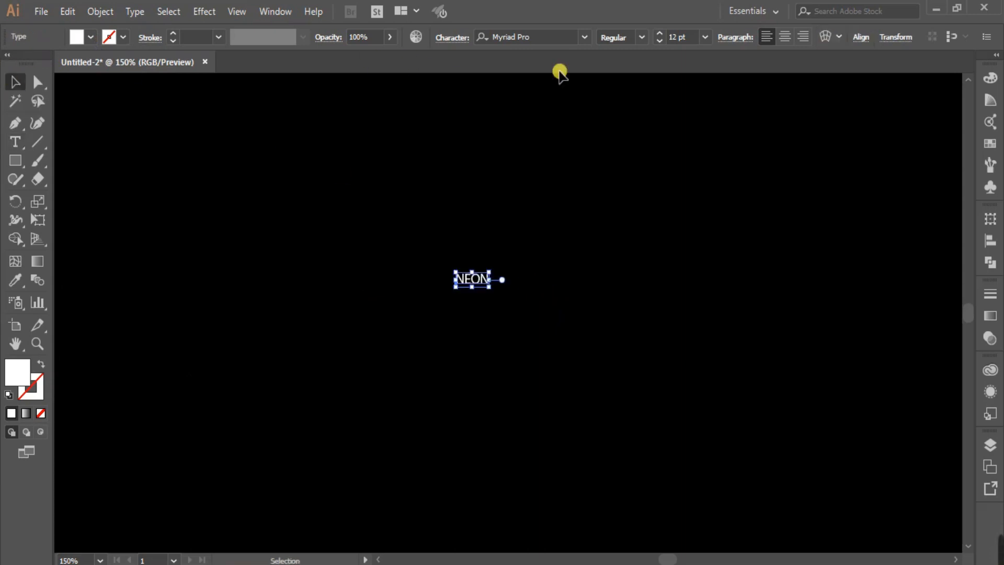
double_click(677, 37)
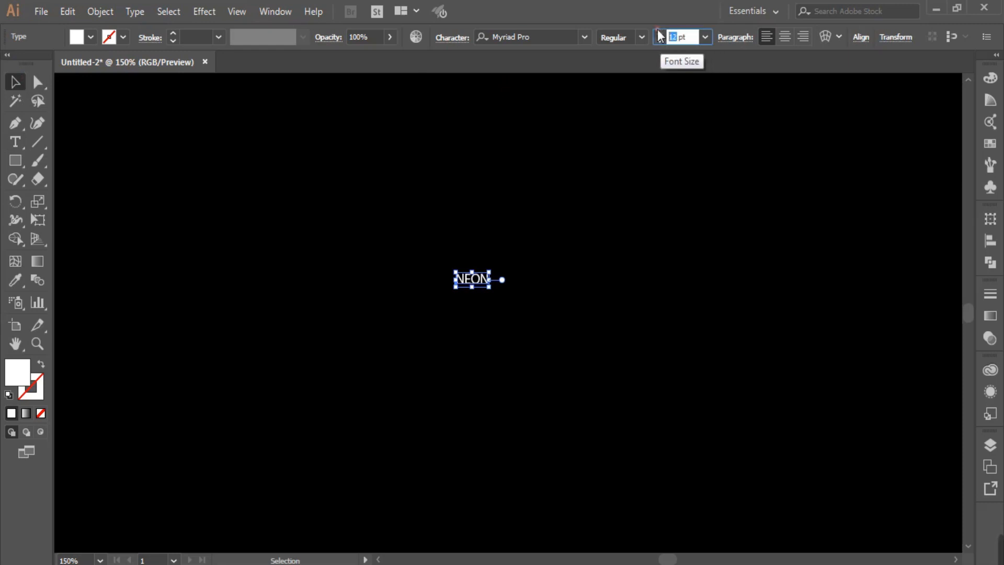
text(250)
key(Return)
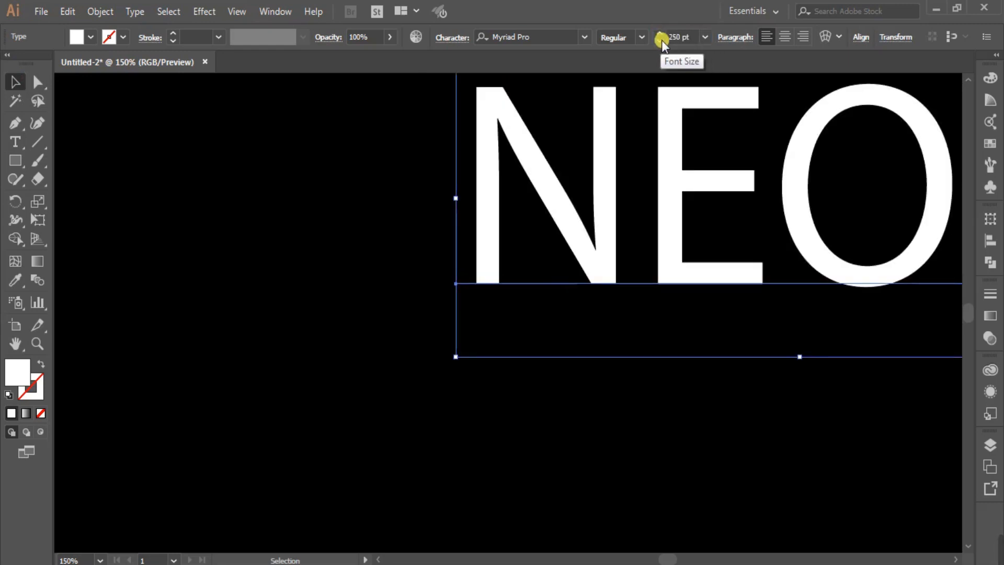
Step: Center the enlarged NEON text horizontally and vertically on the artboard
click(860, 37)
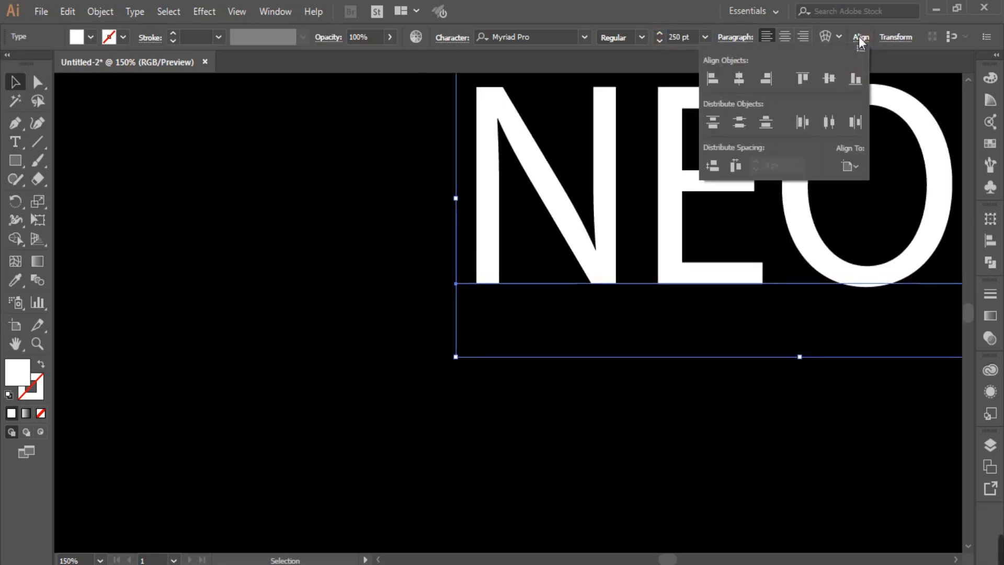
click(742, 80)
click(829, 79)
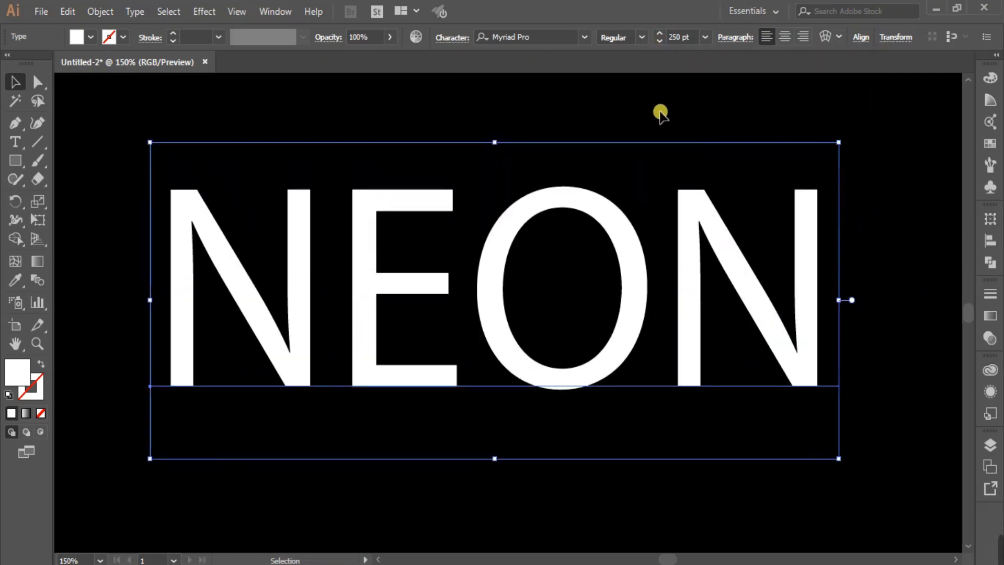
Step: Search the fonts for "rowa" and change the NEON text's font to Roway Round Medium
scroll(488, 280, down, 1)
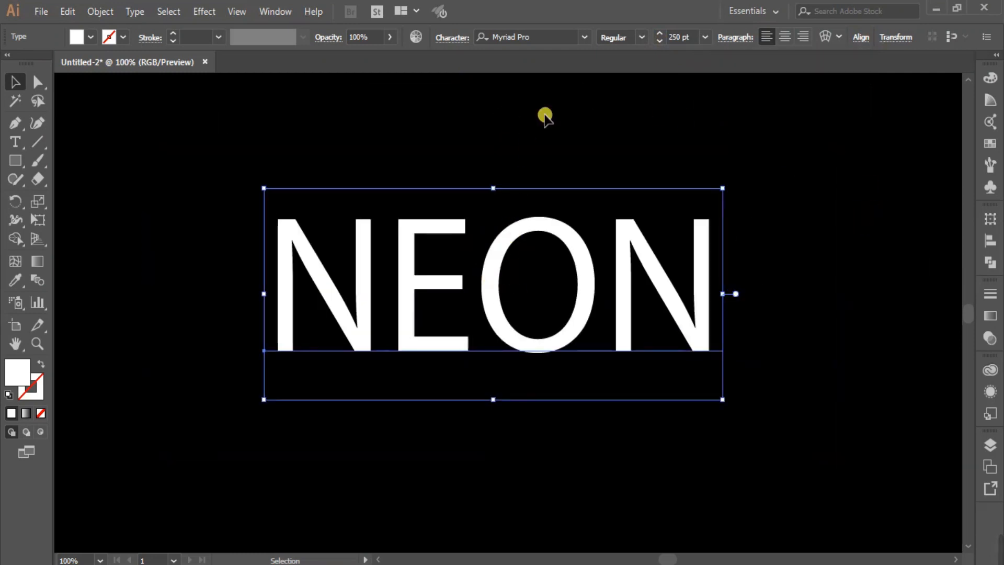
click(547, 37)
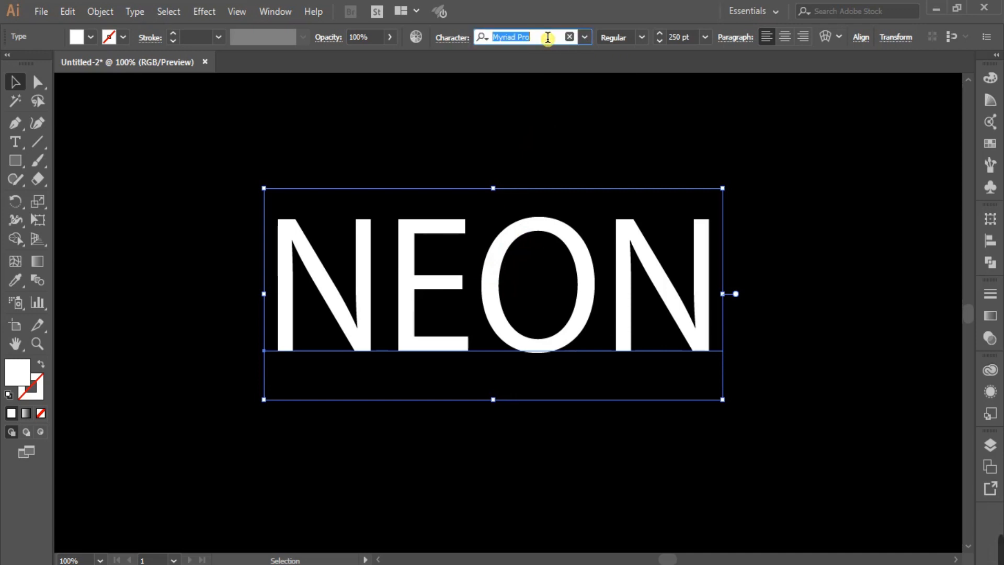
text(rowa)
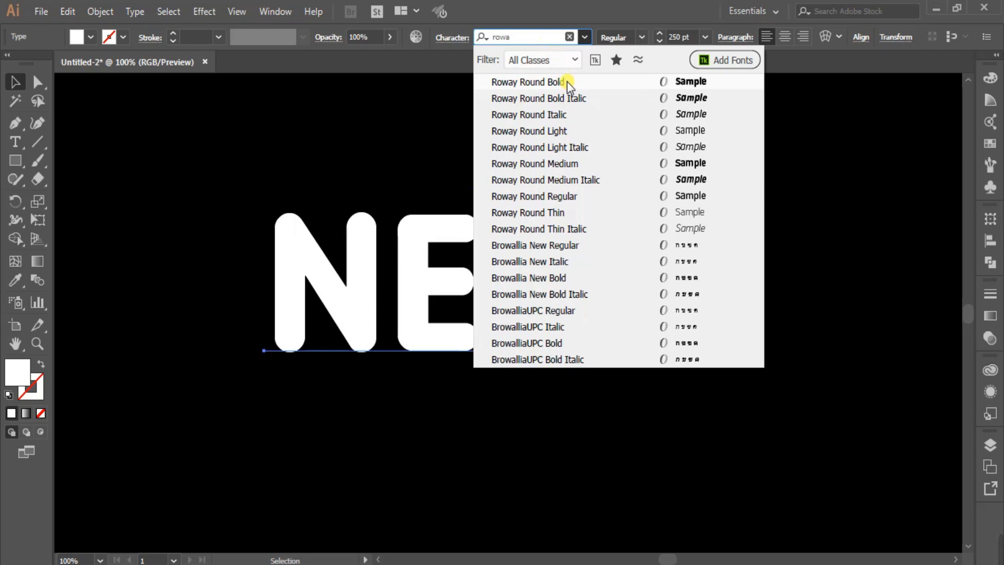
click(574, 164)
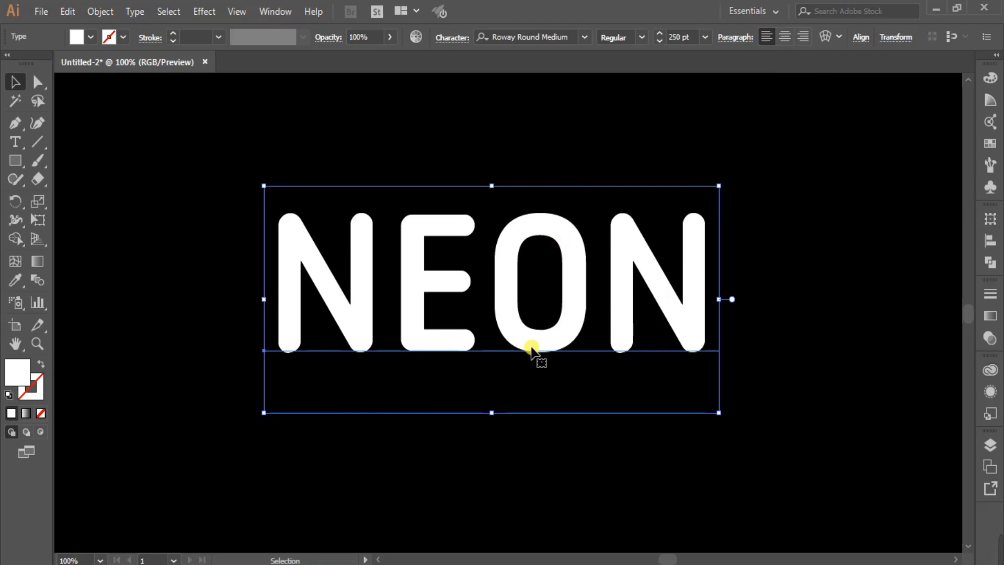
Step: Swap the NEON text's fill and stroke to leave a white outline without fill, and show the color swatches
click(42, 368)
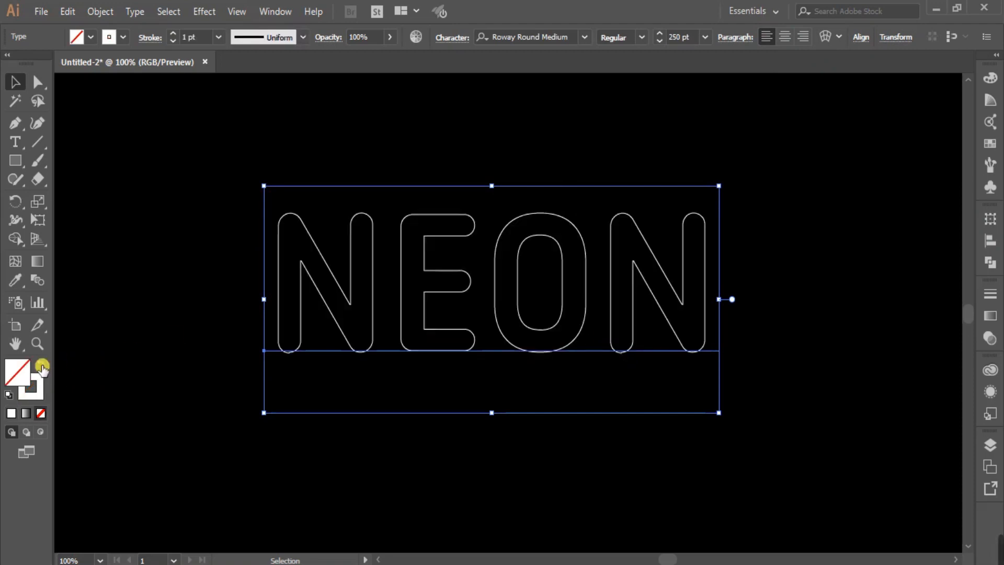
click(989, 145)
double_click(887, 122)
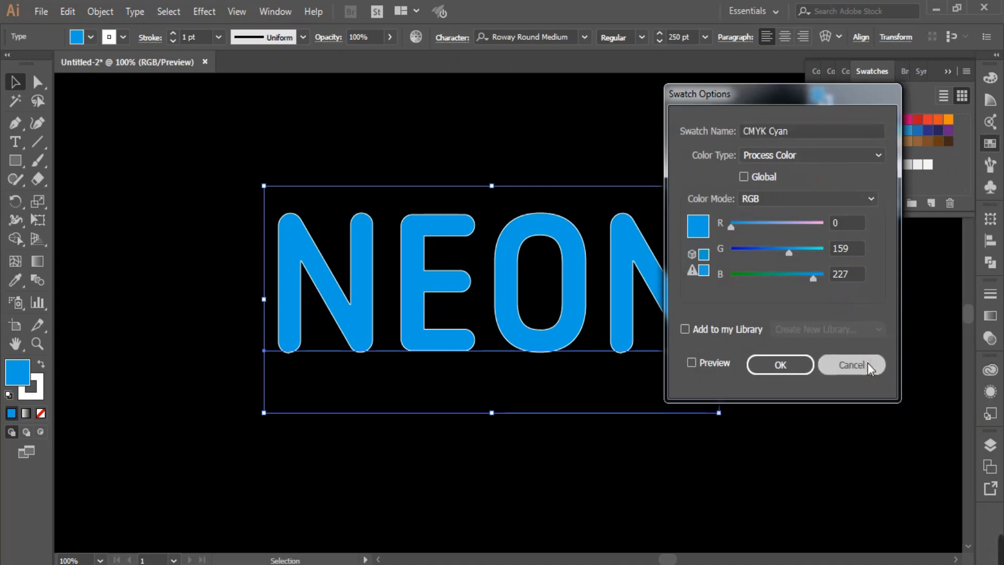
click(867, 362)
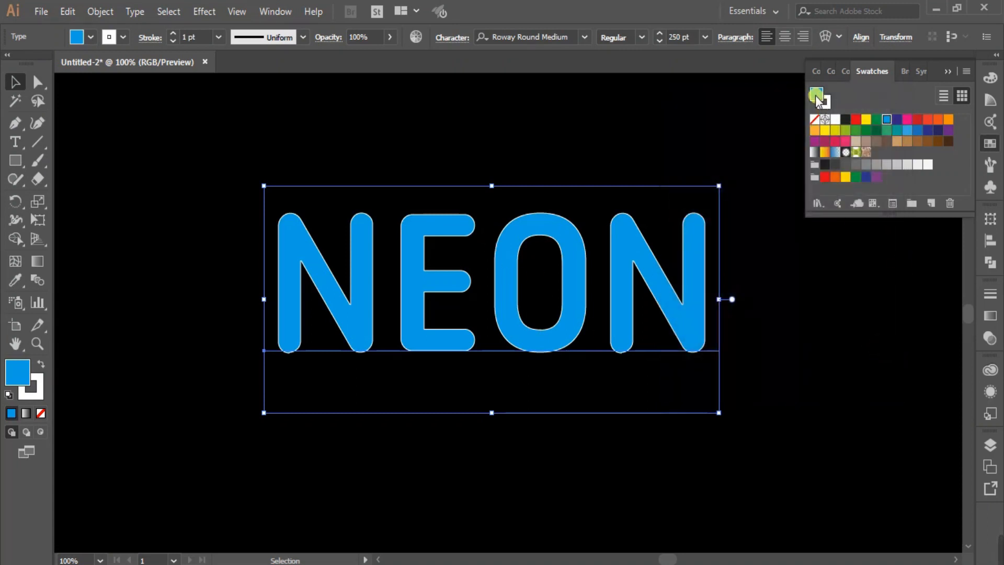
click(814, 119)
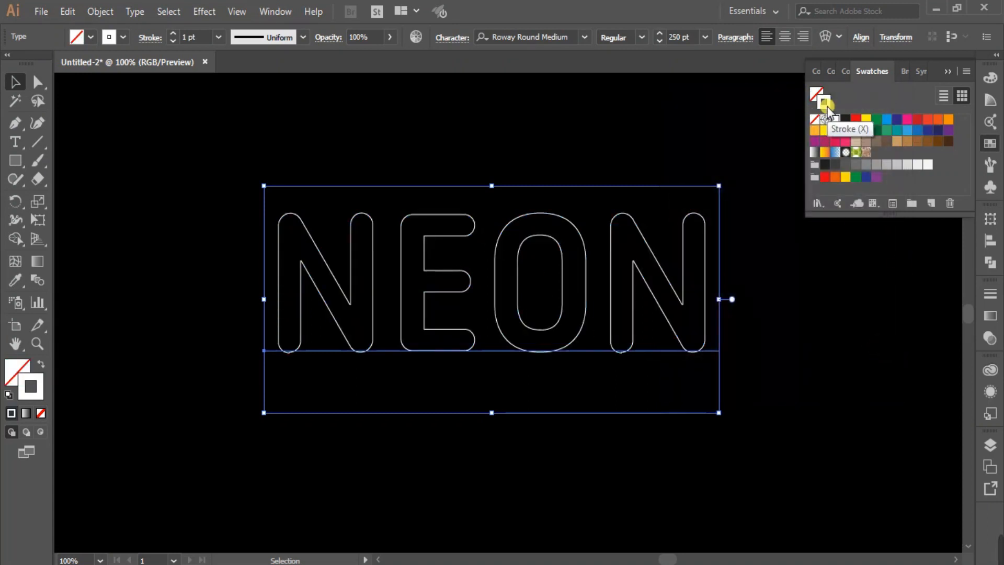
Step: Set the text's stroke color to CMYK Cyan and make that swatch a global color
click(888, 120)
double_click(888, 125)
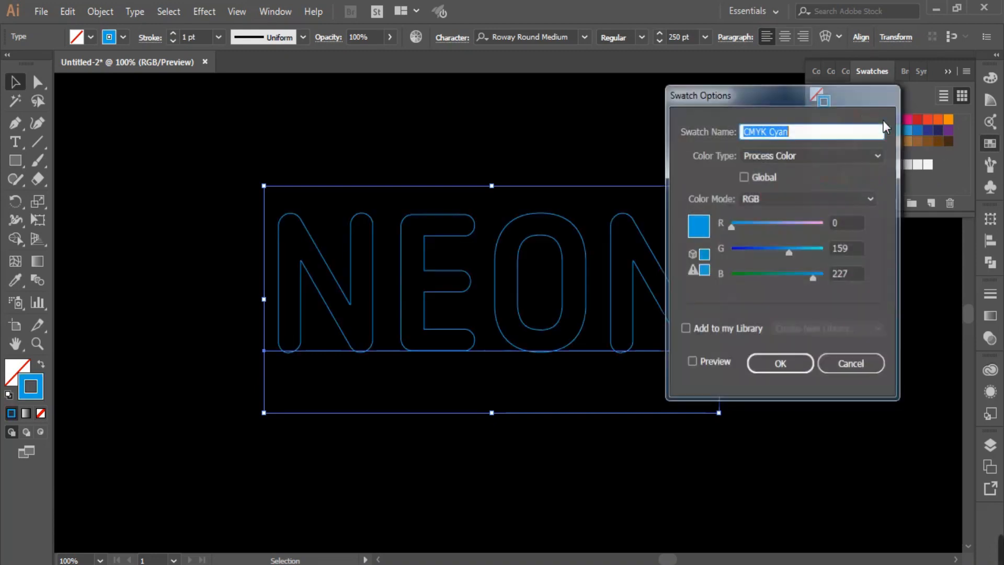
click(743, 176)
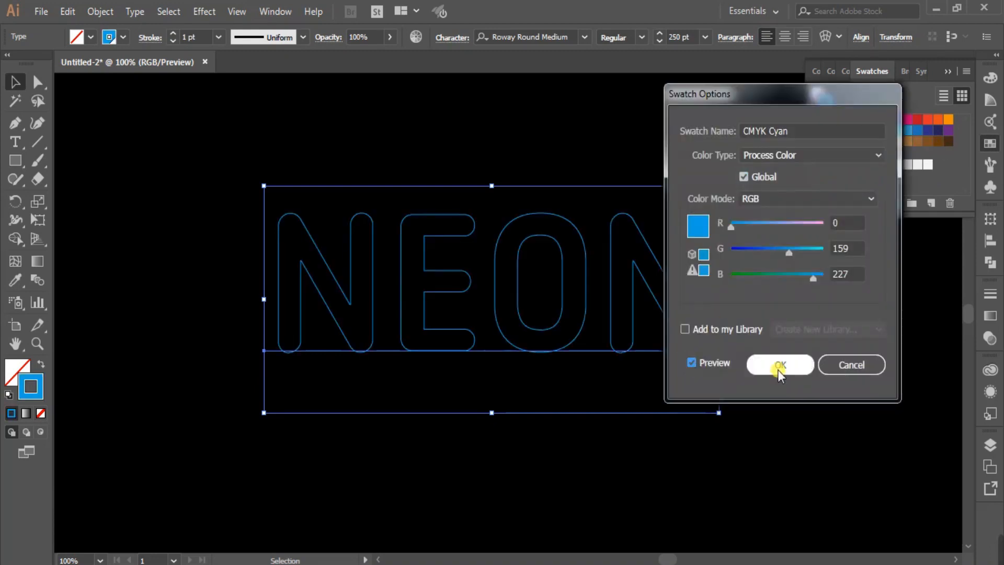
click(778, 366)
click(949, 72)
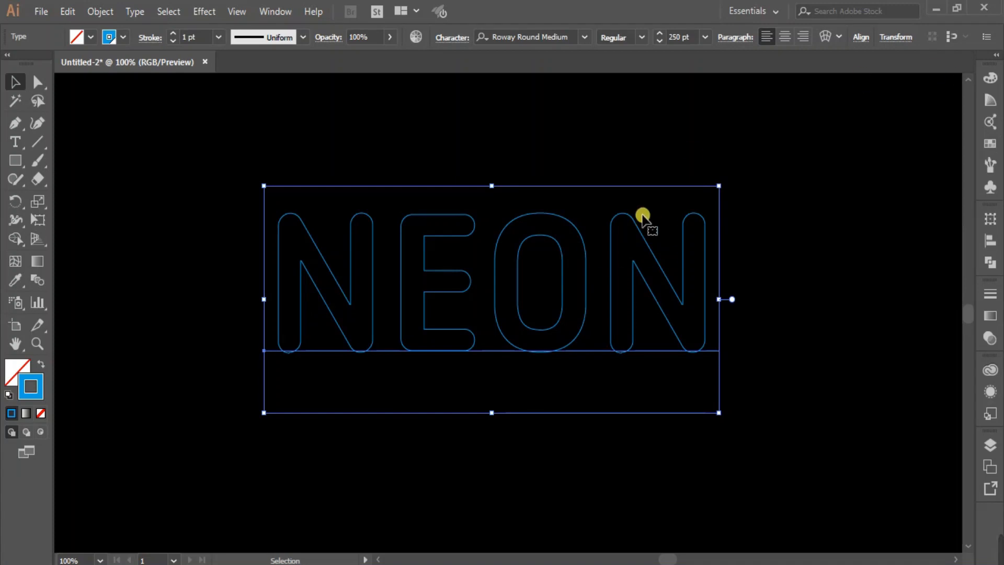
Step: Set the NEON text's stroke weight to 2 pt and re-center the text horizontally and vertically on the artboard
click(173, 32)
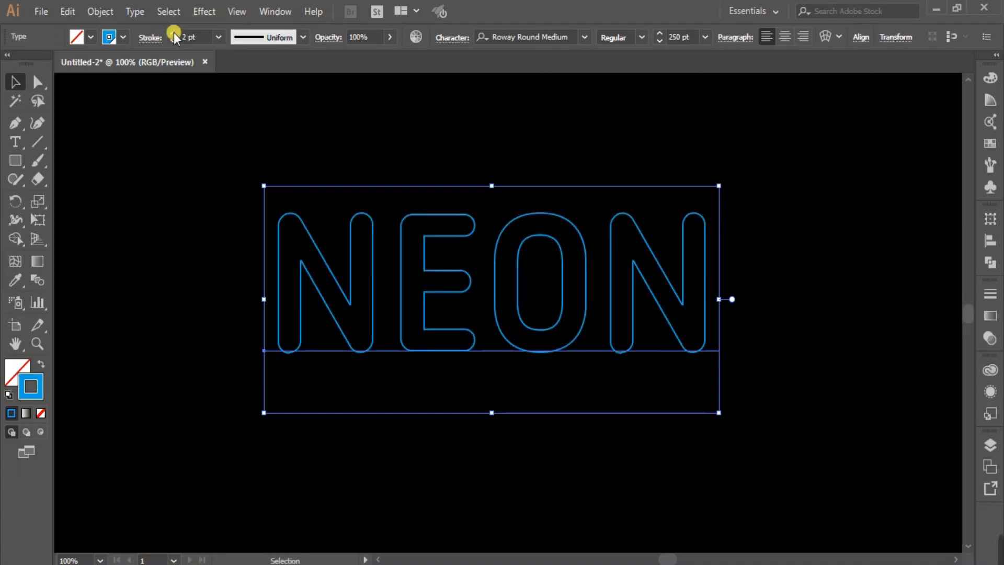
key(alt)
scroll(542, 379, down, 1)
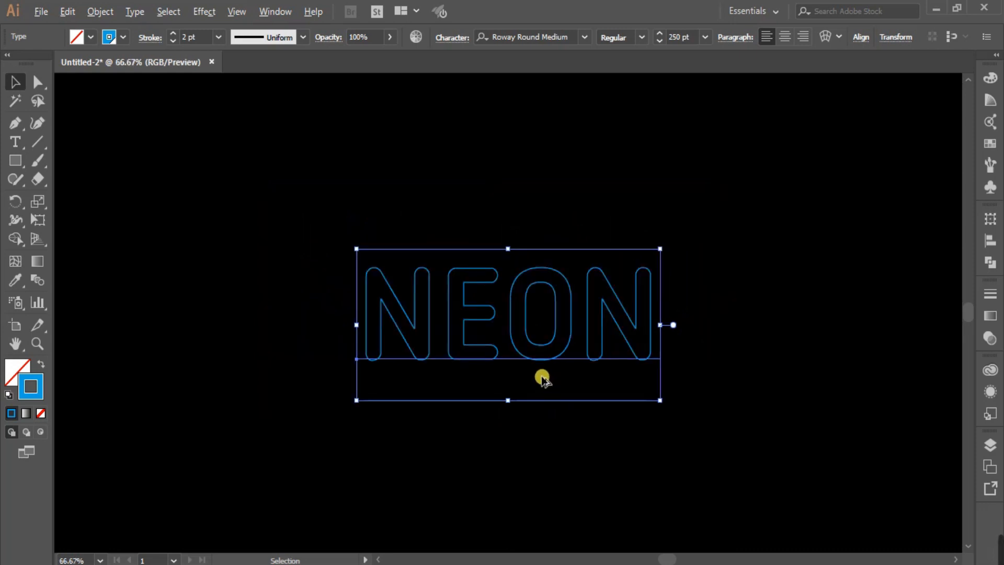
scroll(540, 362, up, 1)
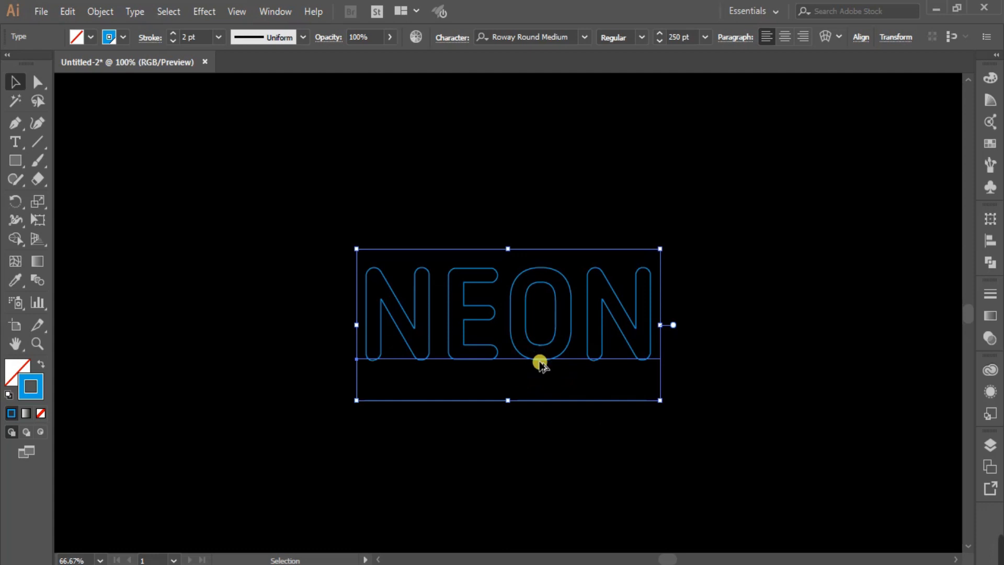
click(870, 39)
click(739, 79)
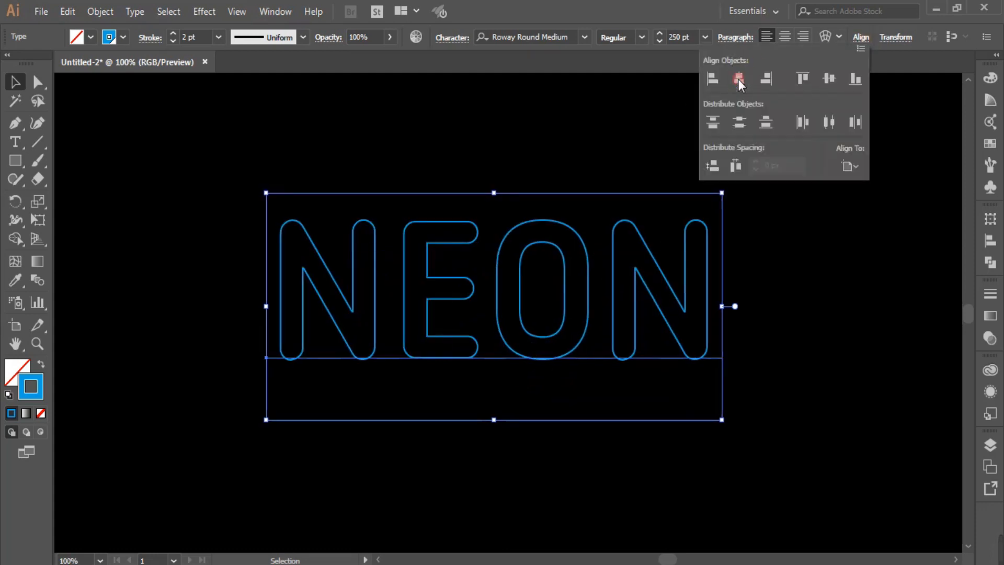
click(829, 78)
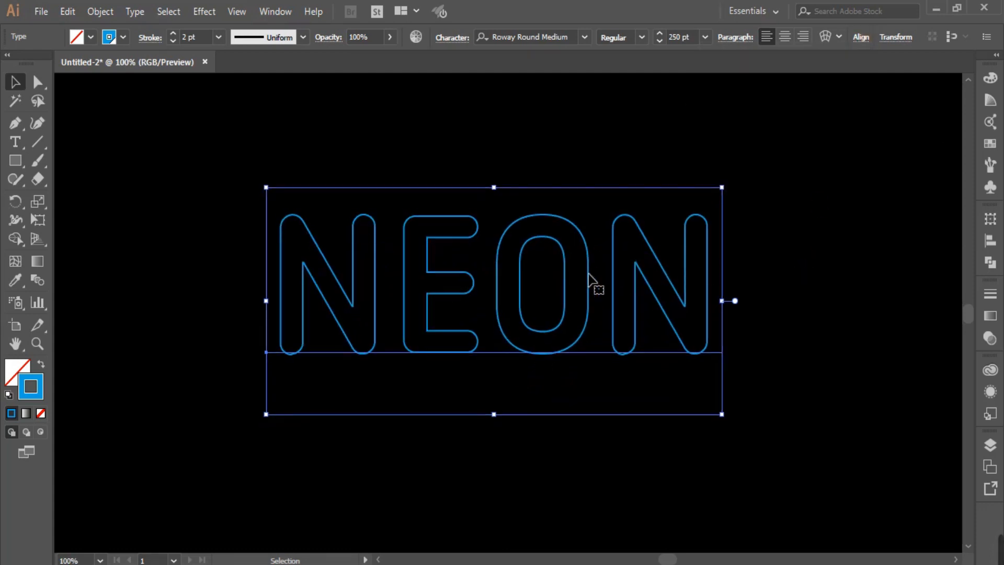
Step: Convert the NEON text to outlines and move the outlined group straight down near the artboard's lower edge
right_click(591, 277)
click(660, 370)
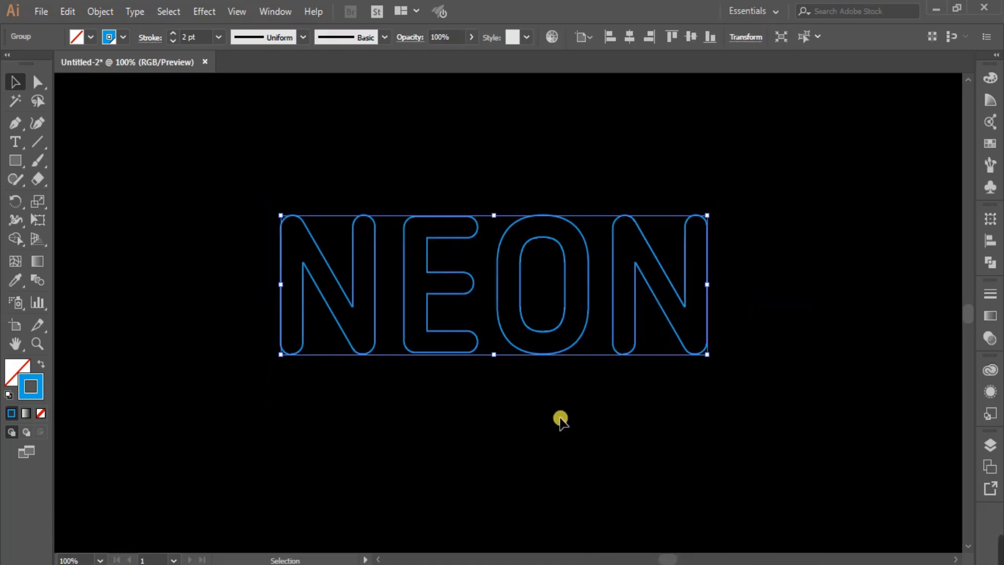
alt+scroll(560, 415, down, 2)
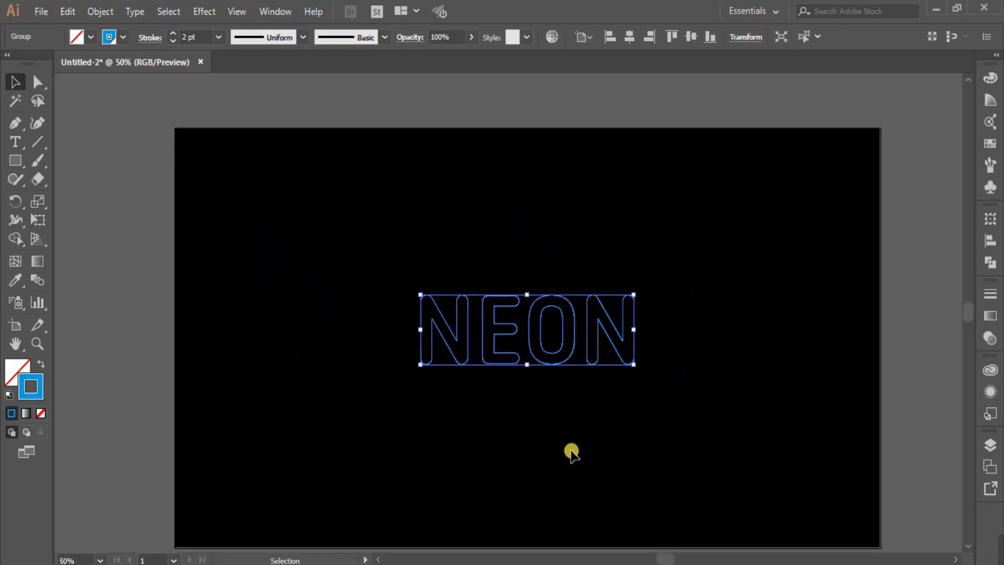
scroll(570, 450, down, 1)
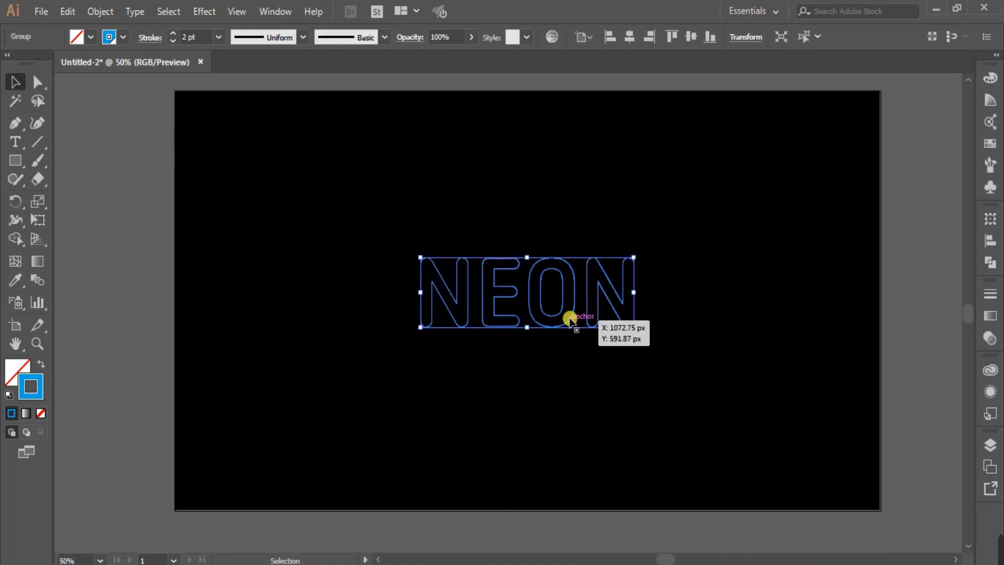
drag(570, 322, 574, 485)
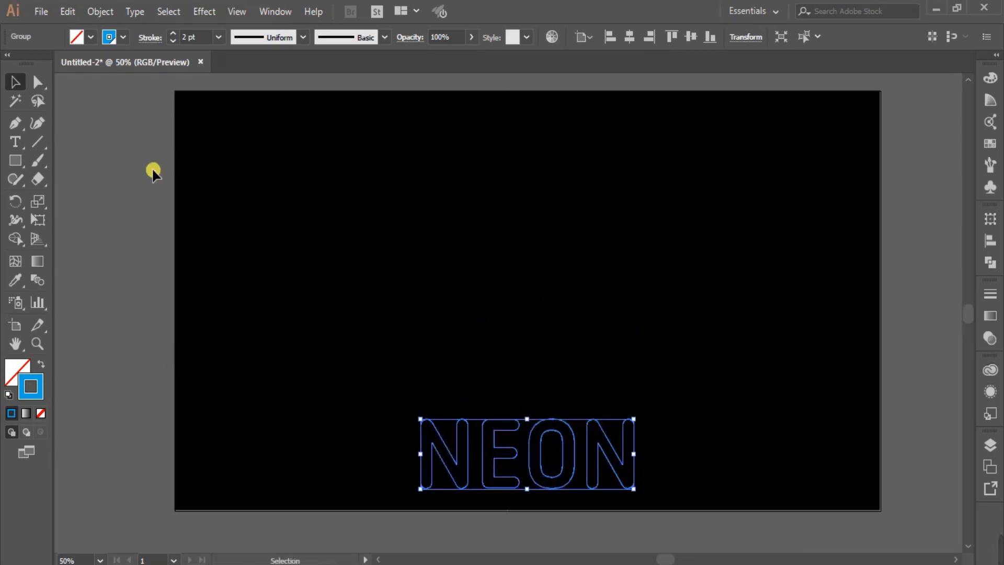
Step: Copy the outlined NEON group, paste it in place, and nudge the copy straight up until it sits just above the original
click(67, 11)
click(130, 87)
click(68, 11)
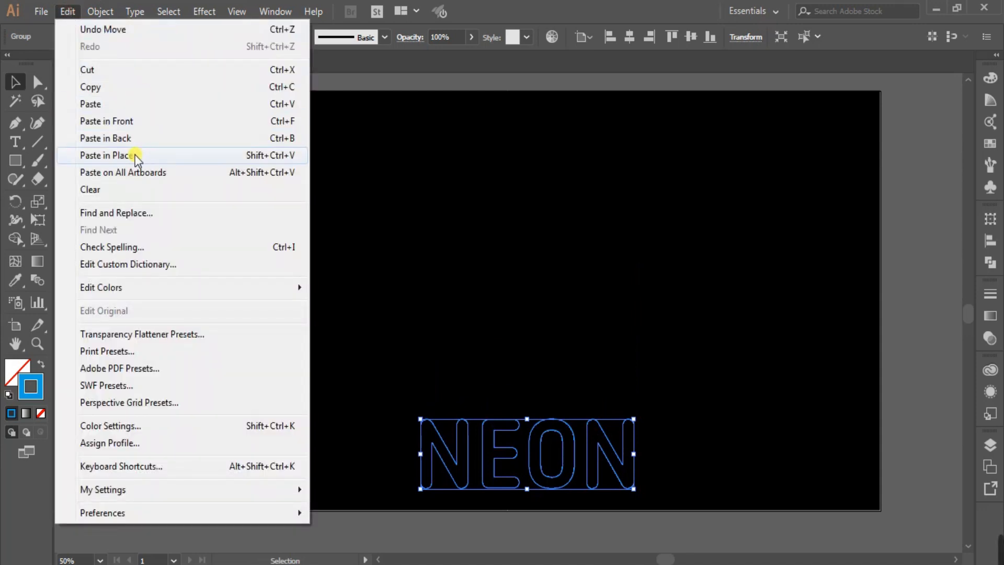
click(293, 156)
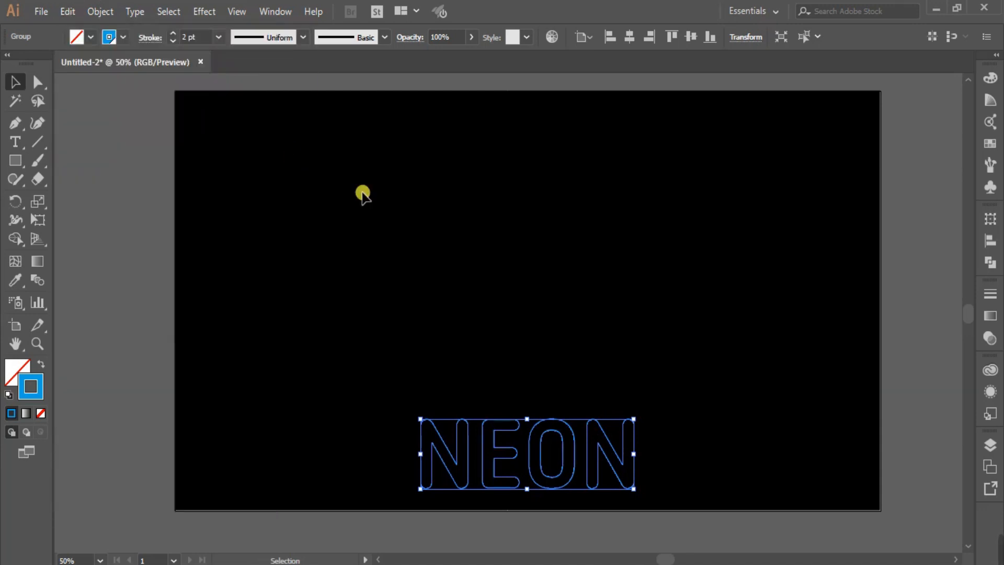
key(shift+Up)
key(shift+Up)
key(shift+Up)
key(shift+Up)
key(shift+Up)
key(shift+Up)
key(shift+Up)
key(shift+Up)
key(shift+Up)
key(shift+Up)
key(shift+Up)
key(shift+Up)
key(shift+Up)
key(shift+Up)
key(shift+Up)
key(shift+Up)
key(shift+Up)
key(shift+Up)
key(shift+Up)
key(shift+Up)
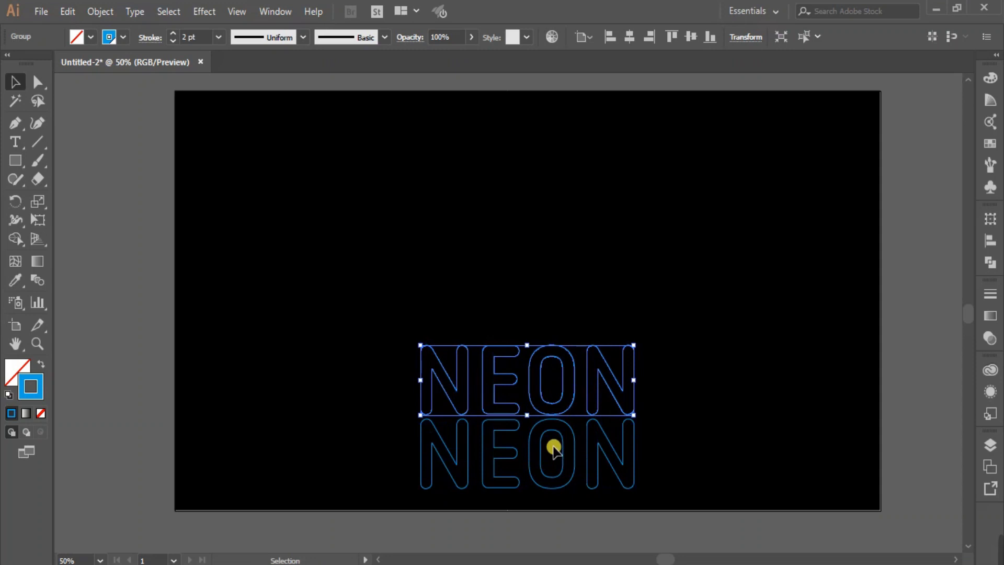
Step: Paste a second NEON copy in place and nudge it straight up to form a third row above the other two
click(68, 11)
click(190, 156)
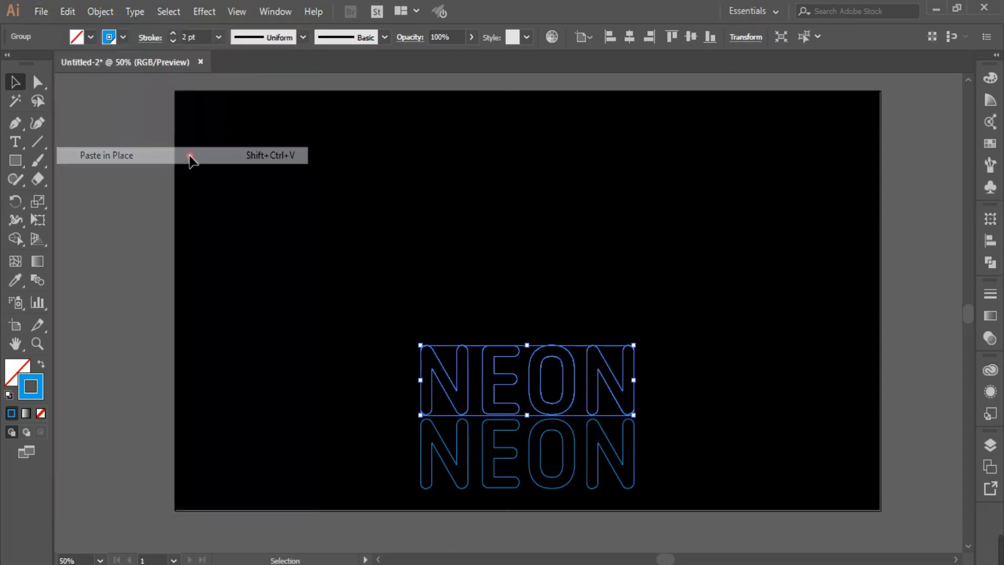
key(shift+Up)
key(shift+Up)
key(shift+Up)
key(shift+Up)
key(shift+Up)
key(shift+Up)
key(shift+Up)
key(shift+Up)
key(shift+Up)
key(shift+Up)
key(shift+Up)
key(shift+Up)
key(shift+Up)
key(shift+Up)
key(shift+Up)
key(shift+Up)
key(shift+Up)
key(shift+Up)
key(shift+Up)
key(shift+Up)
key(shift+Up)
key(shift+Up)
key(shift+Up)
key(shift+Up)
key(shift+Up)
key(shift+Up)
key(shift+Up)
key(shift+Up)
key(shift+Up)
key(shift+Up)
key(shift+Up)
key(shift+Up)
key(shift+Up)
key(shift+Up)
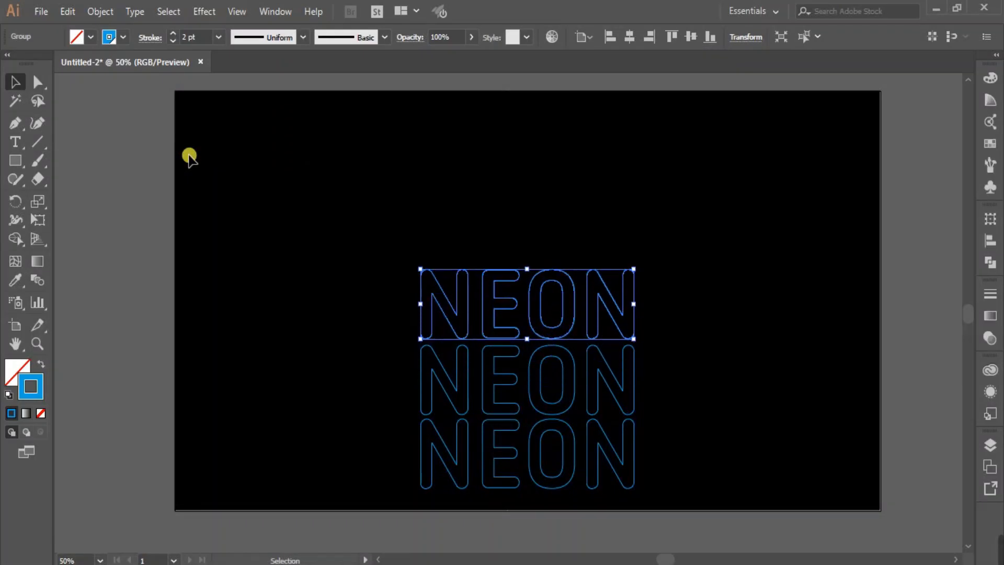
Step: Paste another NEON copy in place and nudge it straight up to form a fourth row above the others
click(61, 17)
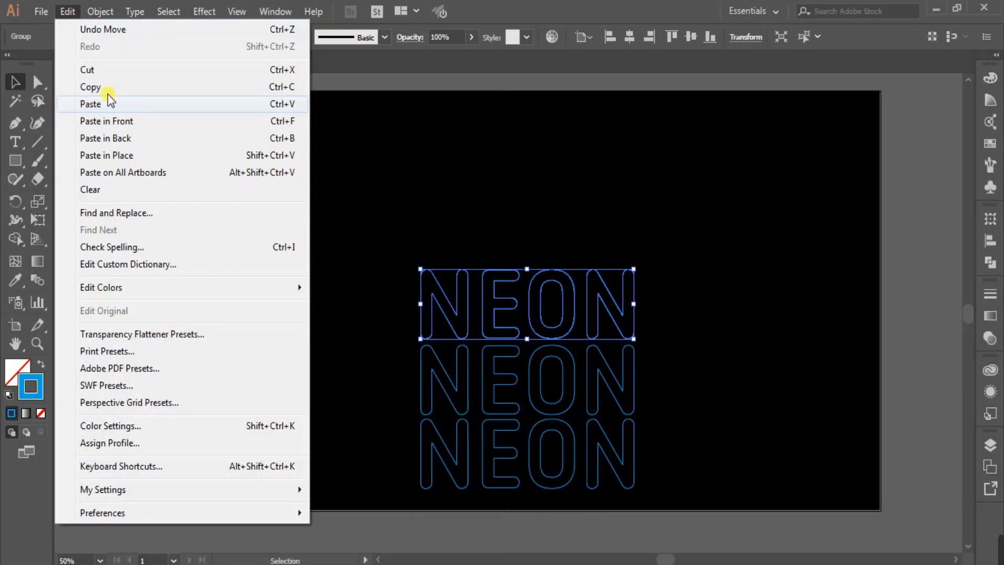
click(108, 155)
key(shift+Up)
key(shift+Up)
key(shift+Up)
key(shift+Up)
key(shift+Up)
key(shift+Up)
key(shift+Up)
key(shift+Up)
key(shift+Up)
key(shift+Up)
key(shift+Up)
key(shift+Up)
key(shift+Up)
key(shift+Up)
key(shift+Up)
key(shift+Up)
key(shift+Up)
key(shift+Up)
key(shift+Up)
key(shift+Up)
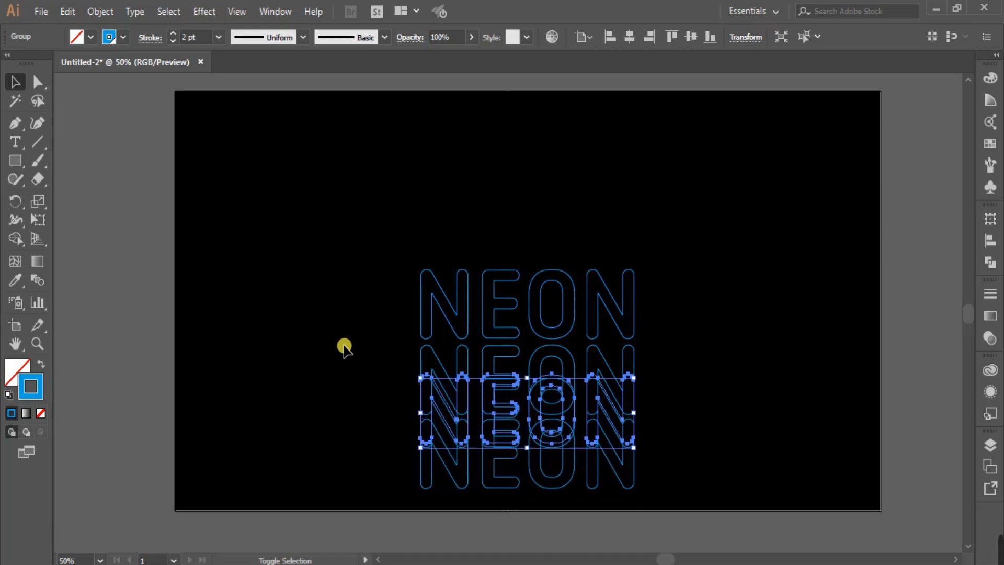
key(shift+Up)
key(shift+Up)
key(shift+Up)
key(shift+Up)
key(shift+Up)
key(shift+Up)
key(shift+Up)
key(shift+Up)
key(shift+Up)
key(shift+Up)
key(shift+Up)
key(shift+Up)
key(shift+Up)
key(shift+Up)
key(shift+Up)
key(shift+Up)
key(shift+Up)
key(shift+Up)
key(shift+Up)
key(shift+Up)
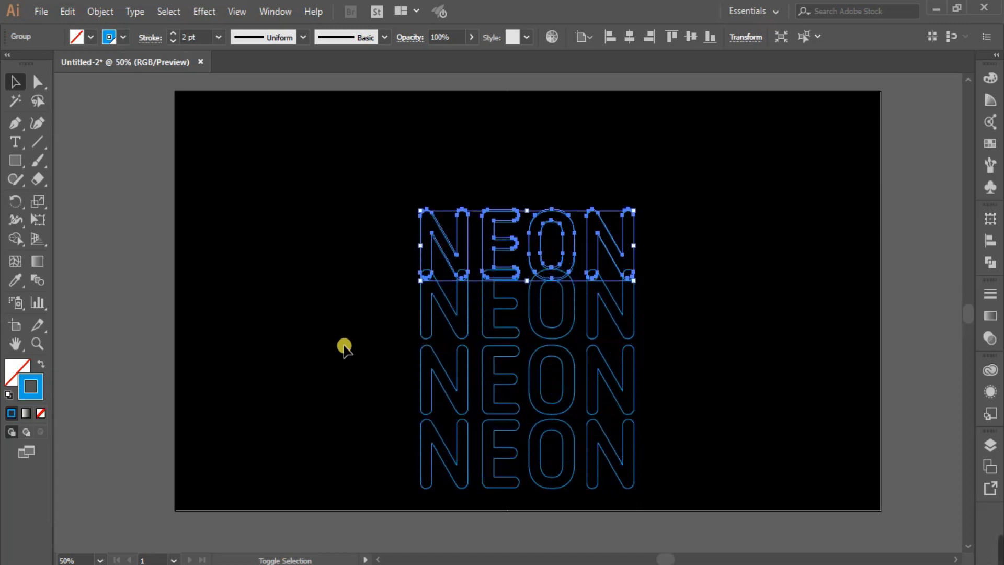
Step: Paste one more NEON copy in place, nudge it straight up to form a fifth row near the artboard's upper edge, and deselect it
click(68, 12)
click(126, 155)
key(shift+Up)
key(shift+Up)
key(shift+Up)
key(shift+Up)
key(shift+Up)
key(shift+Up)
key(shift+Up)
key(shift+Up)
key(shift+Up)
key(shift+Up)
key(shift+Up)
key(shift+Up)
key(shift+Up)
key(shift+Up)
key(shift+Up)
key(shift+Up)
key(shift+Up)
key(shift+Up)
key(shift+Up)
key(shift+Up)
key(shift+Up)
key(shift+Up)
key(shift+Up)
key(shift+Up)
key(shift+Up)
key(shift+Up)
key(shift+Up)
key(shift+Up)
key(shift+Up)
key(shift+Up)
key(shift+Up)
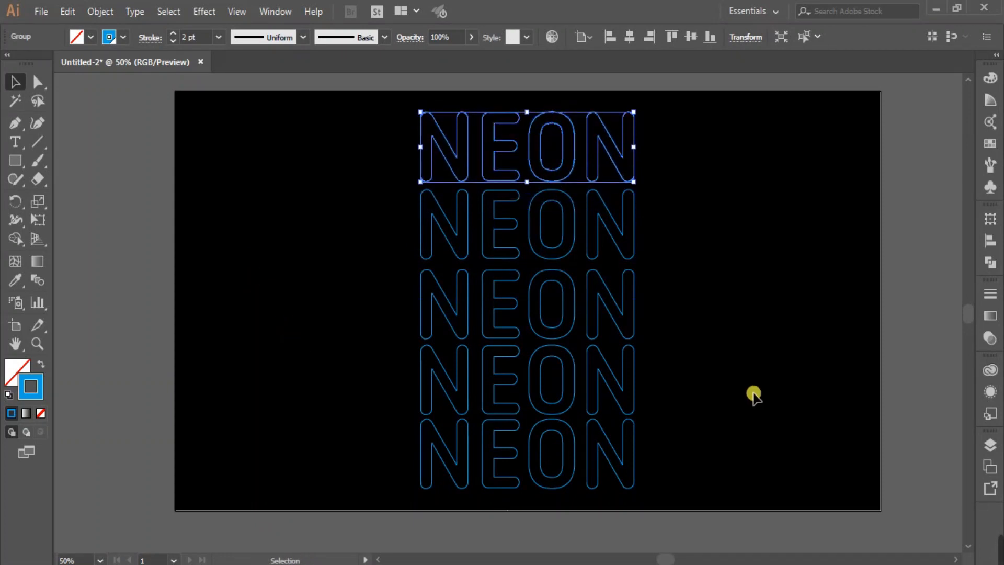
click(708, 322)
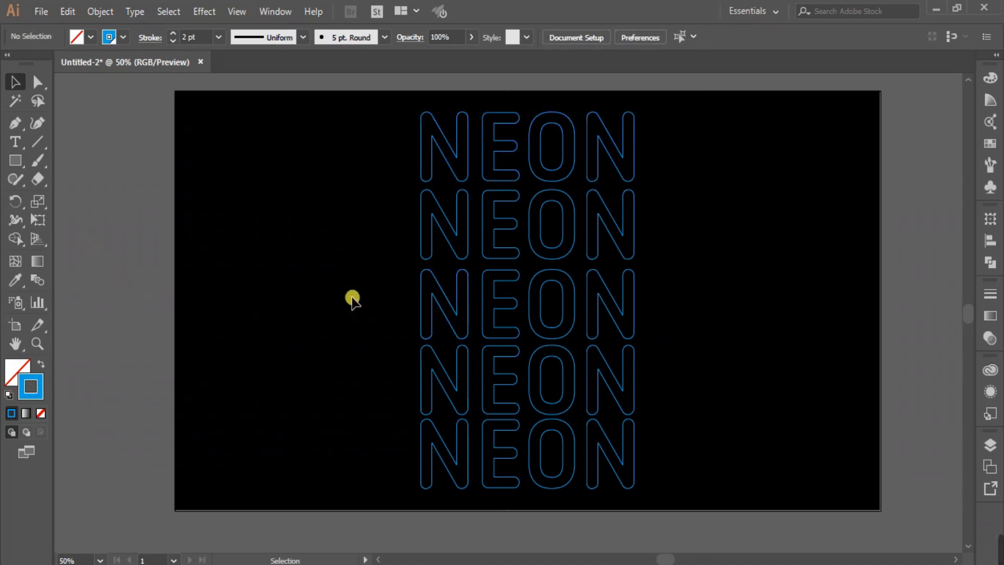
Step: Zoom in on the topmost NEON row and select its outlined group
click(39, 344)
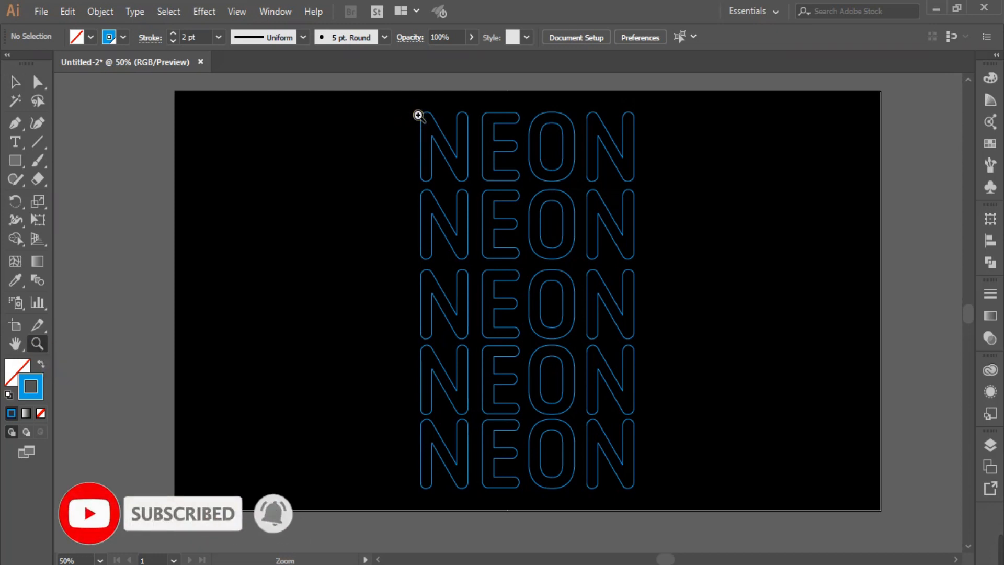
drag(417, 112, 609, 244)
scroll(581, 352, up, 4)
mouse_move(641, 421)
mouse_down()
mouse_move(580, 423)
mouse_move(645, 410)
mouse_move(629, 414)
mouse_up()
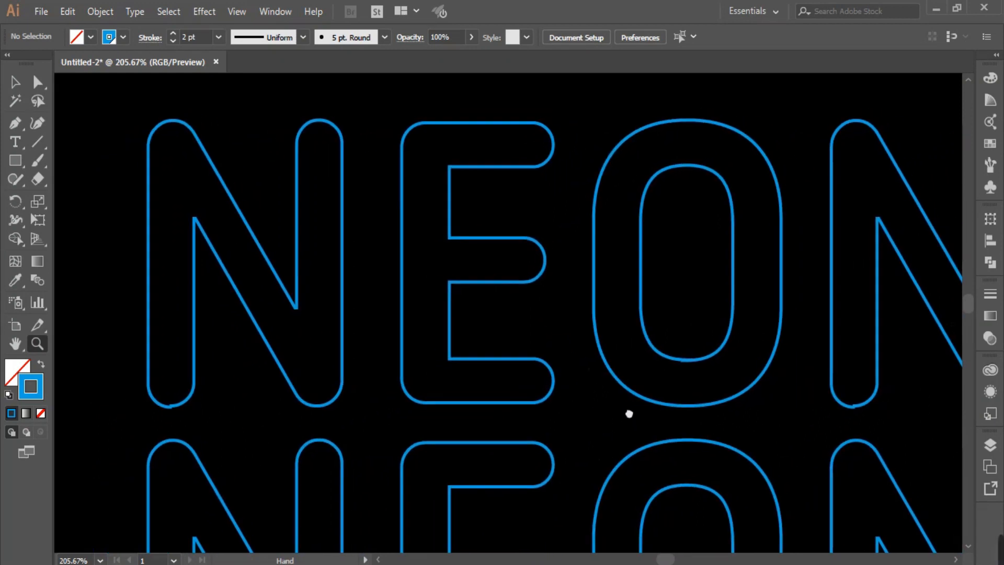
click(37, 82)
click(17, 85)
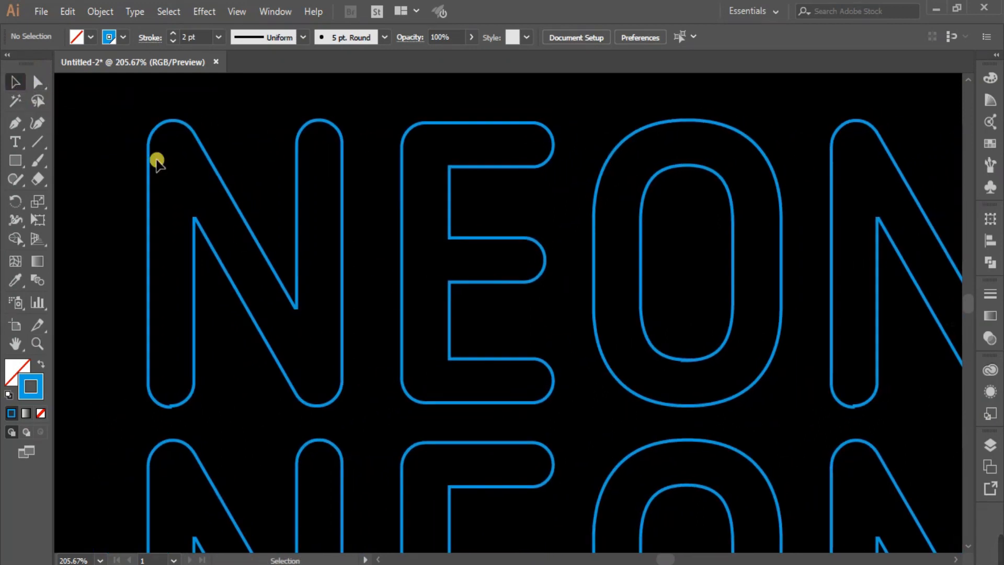
click(263, 251)
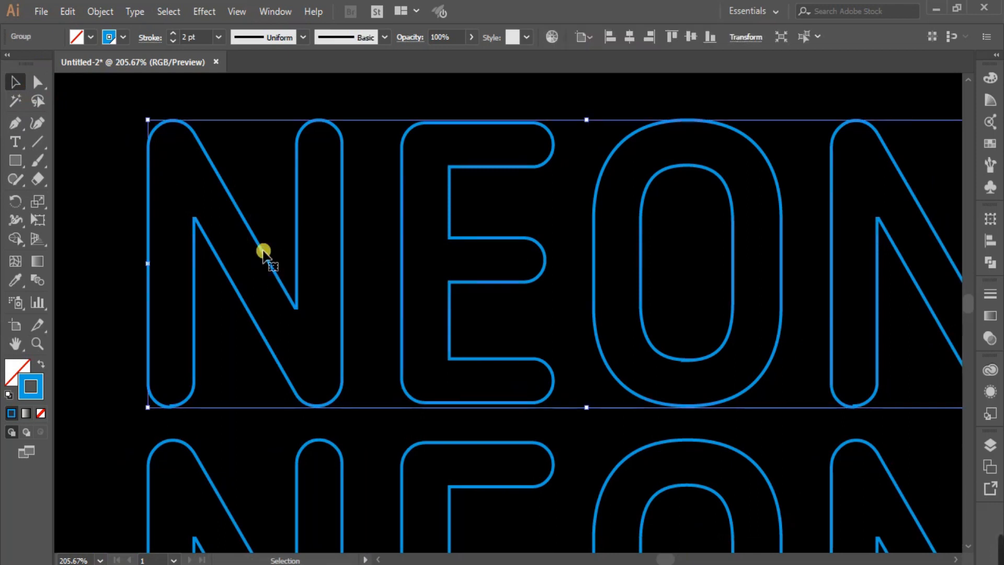
scroll(471, 388, down, 2)
drag(509, 354, 435, 291)
scroll(448, 174, up, 2)
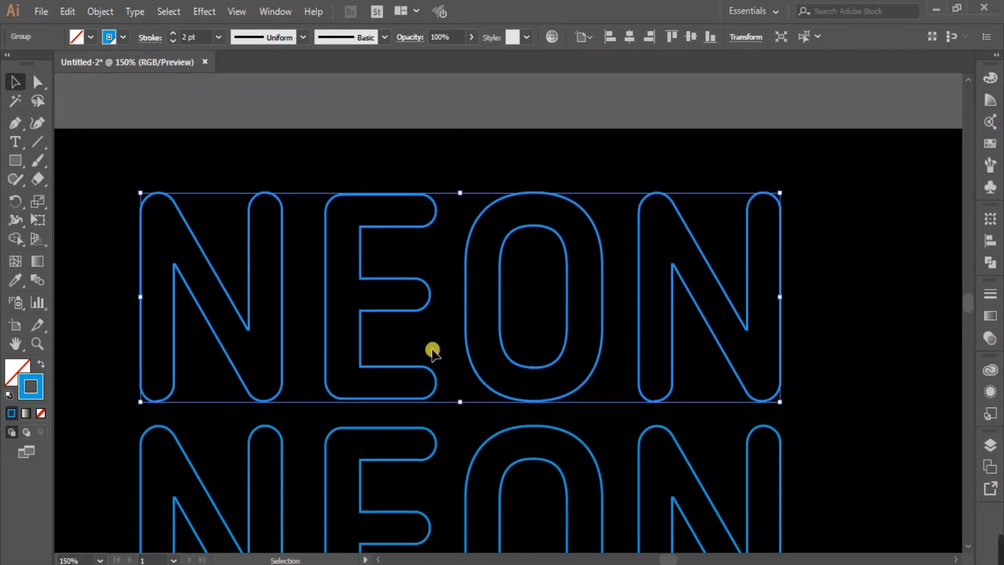
scroll(430, 335, down, 1)
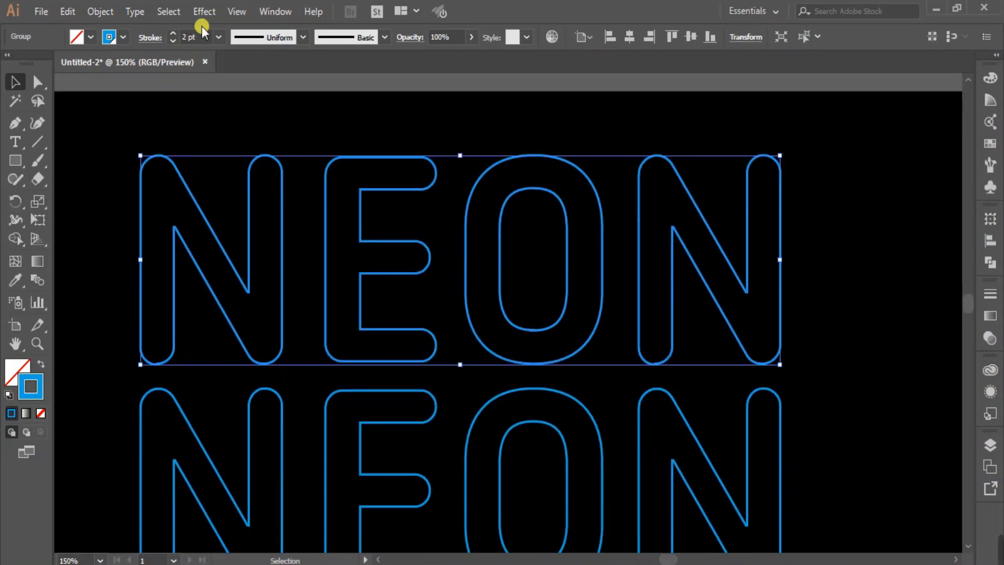
click(204, 11)
mouse_move(331, 274)
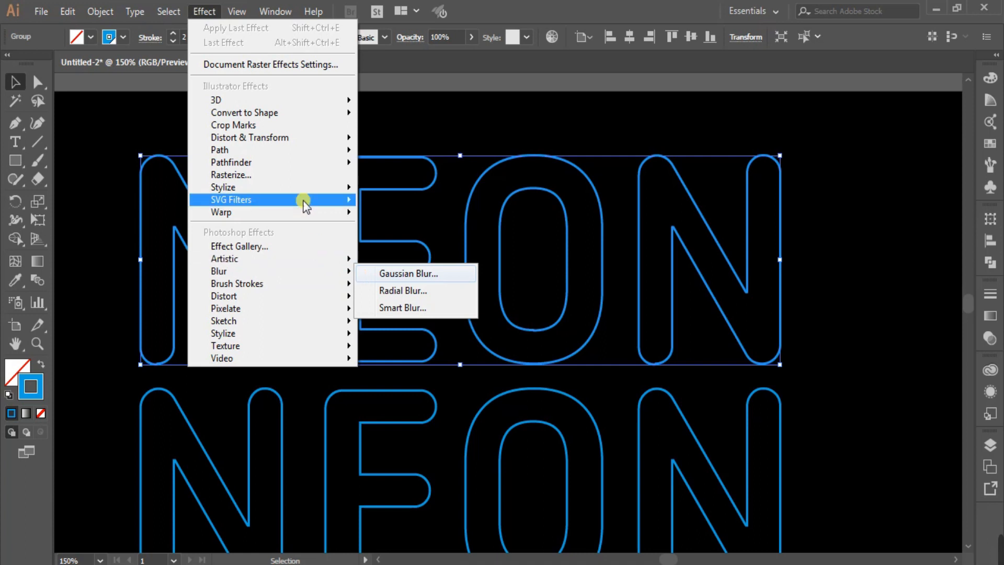
mouse_move(335, 197)
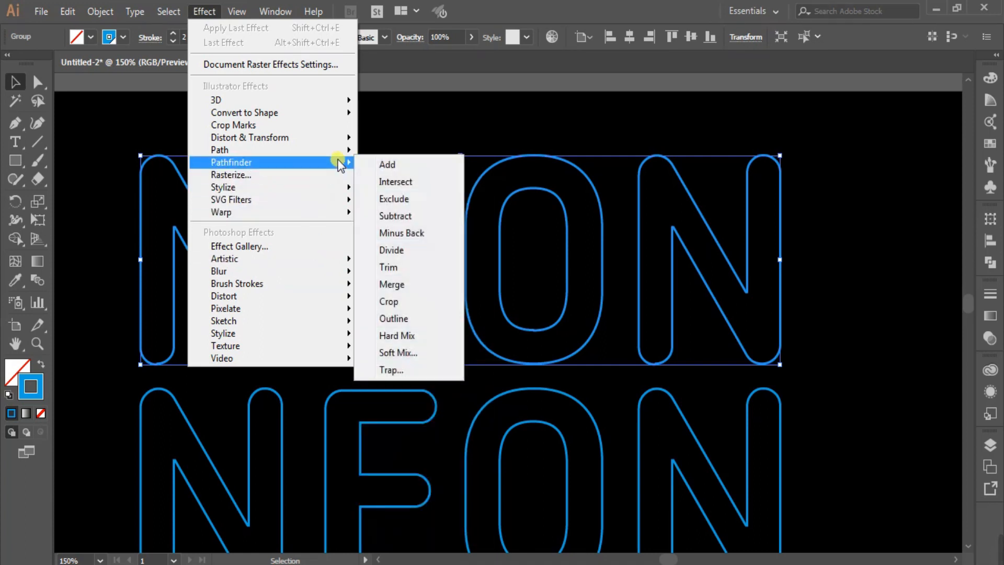
mouse_move(341, 152)
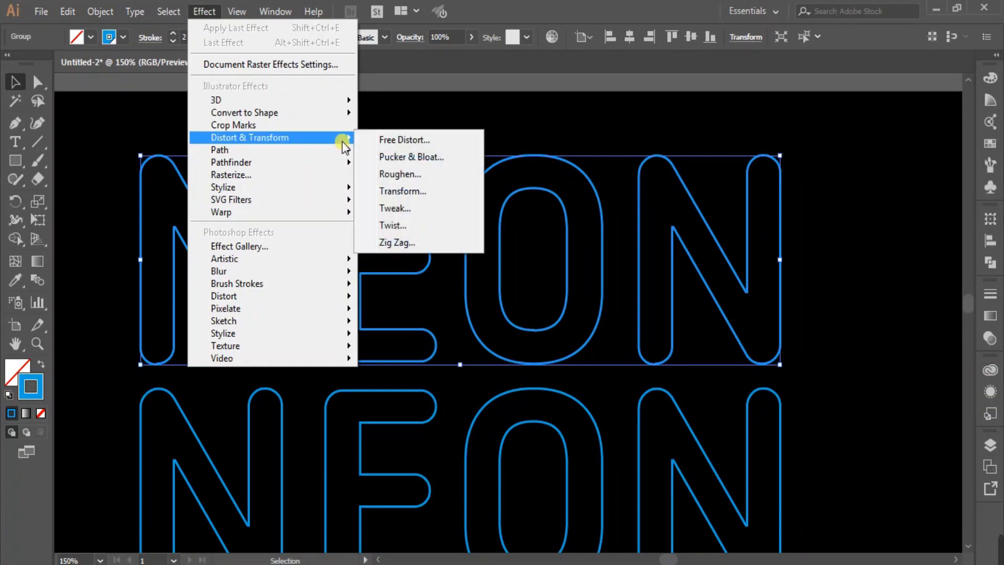
click(448, 105)
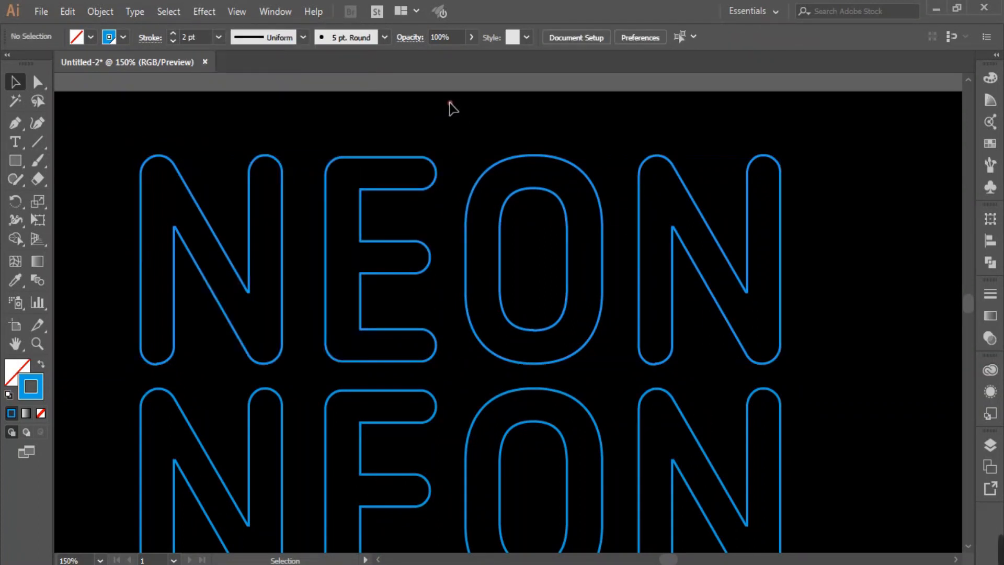
Step: Apply a Gaussian Blur with a 1-pixel radius to the topmost NEON group and inspect the stroke's edge up close
click(183, 183)
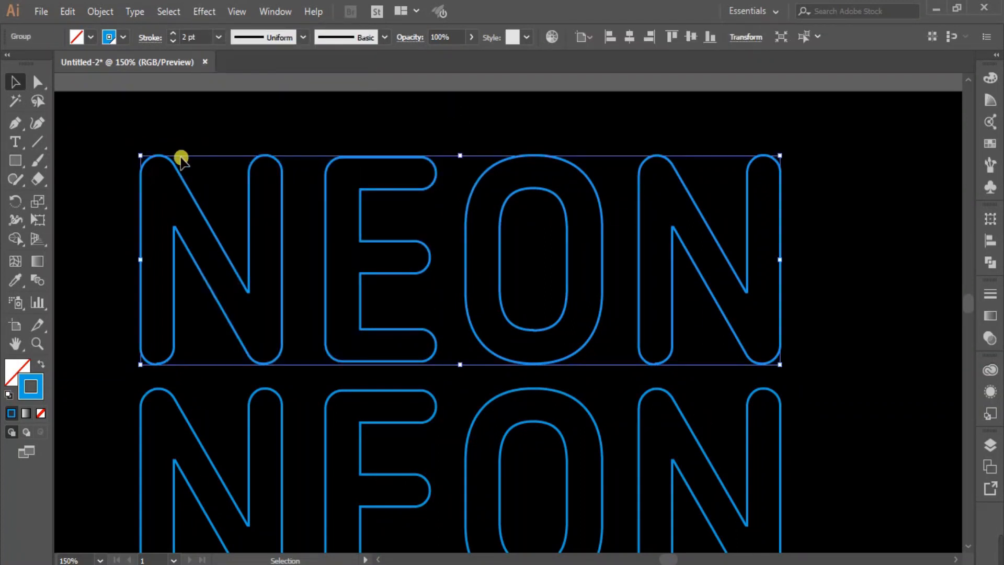
click(204, 11)
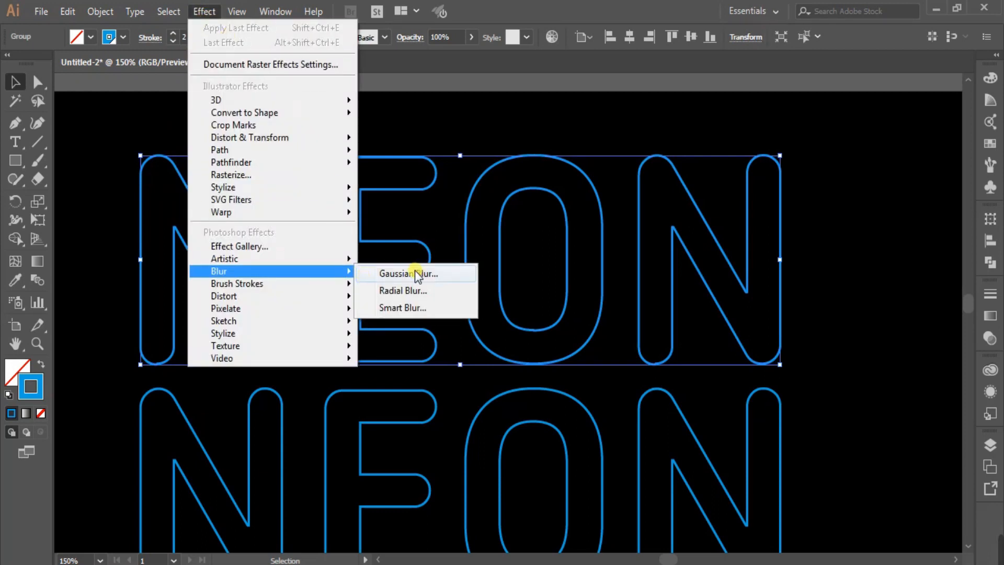
click(410, 274)
drag(237, 108, 416, 274)
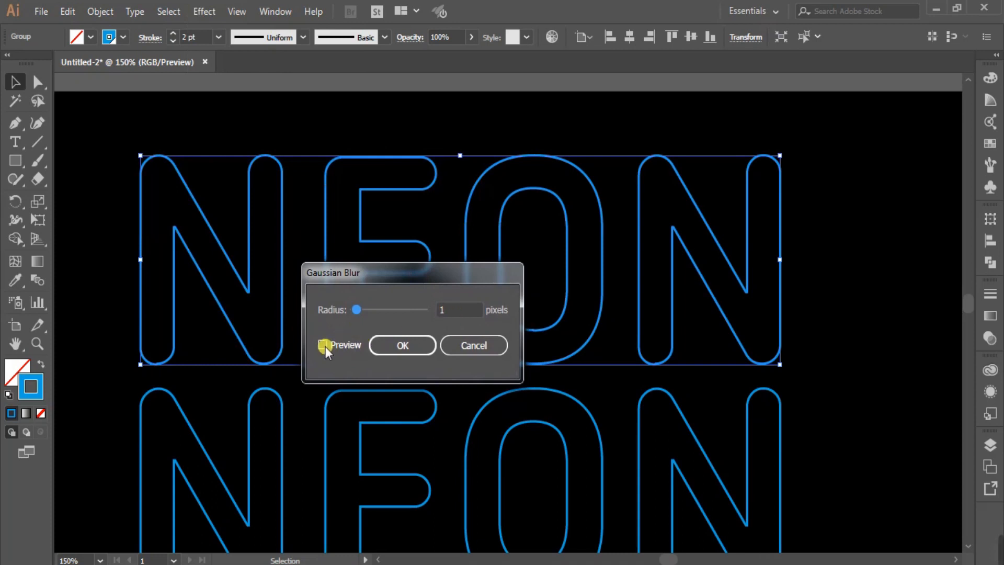
click(407, 351)
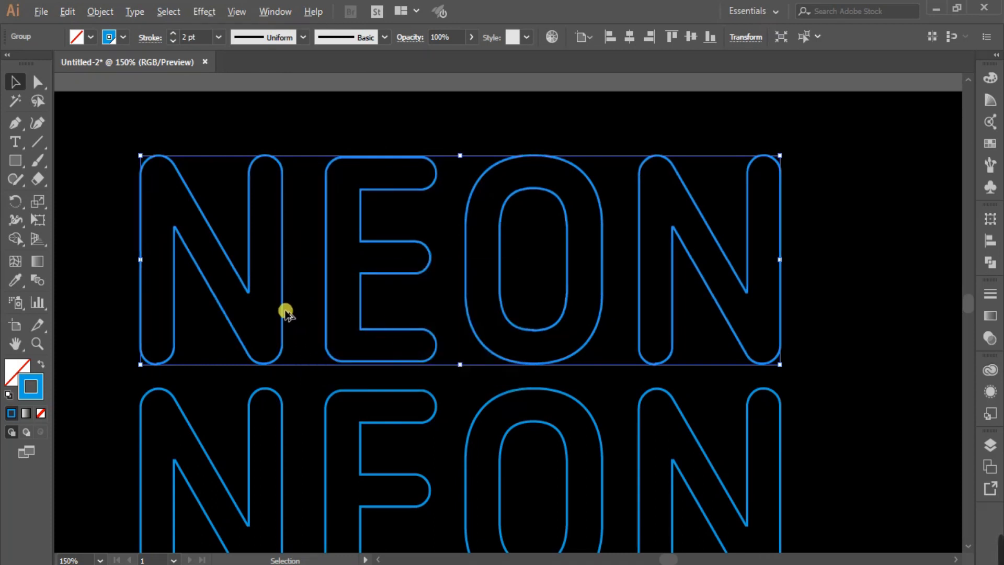
alt+scroll(277, 306, up, 5)
alt+scroll(294, 309, up, 3)
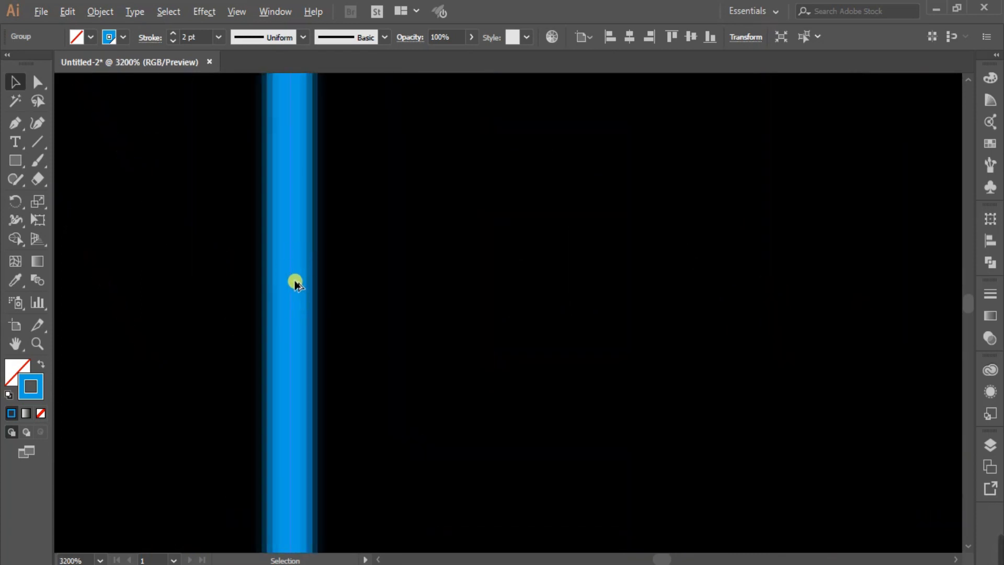
scroll(294, 283, down, 6)
scroll(293, 287, down, 2)
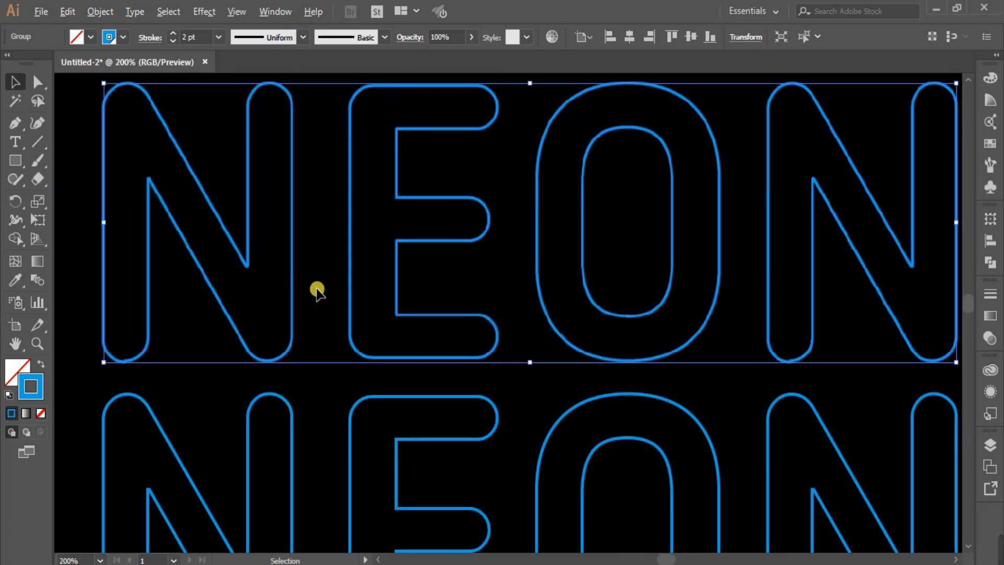
Step: Apply a Gaussian Blur to the second NEON row from the top
alt+scroll(317, 289, down, 1)
scroll(417, 309, down, 3)
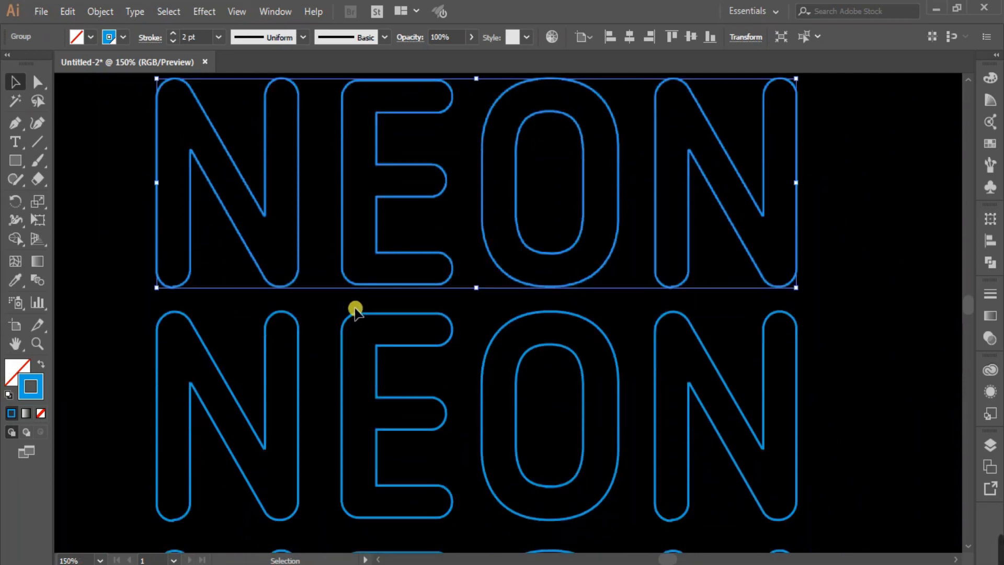
click(342, 326)
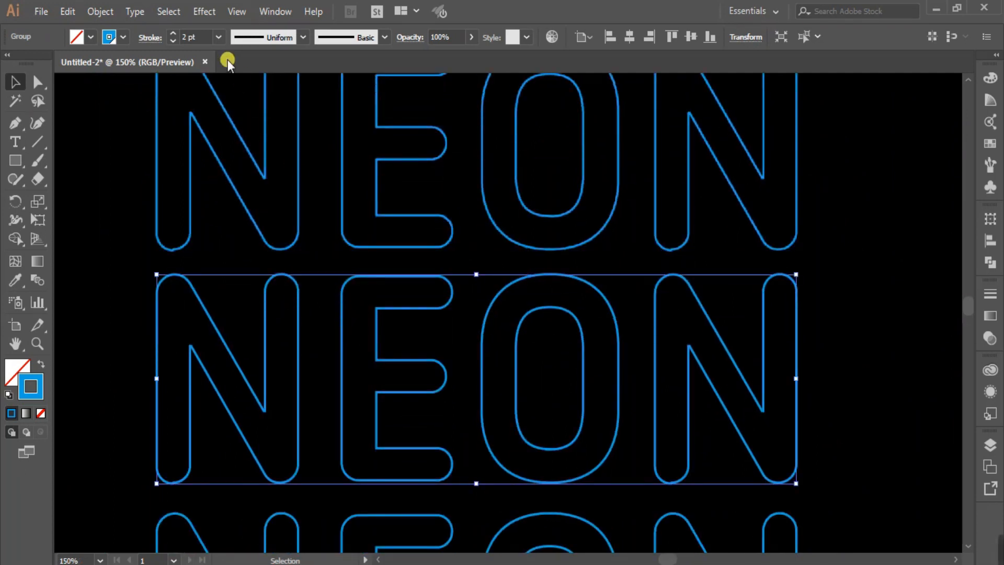
click(204, 11)
mouse_move(337, 271)
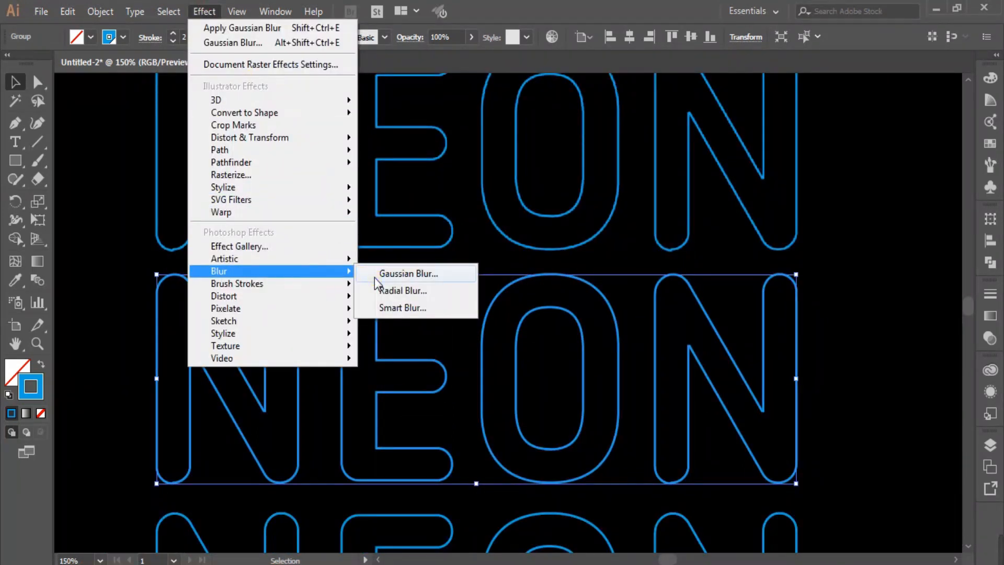
click(397, 273)
drag(447, 314, 422, 311)
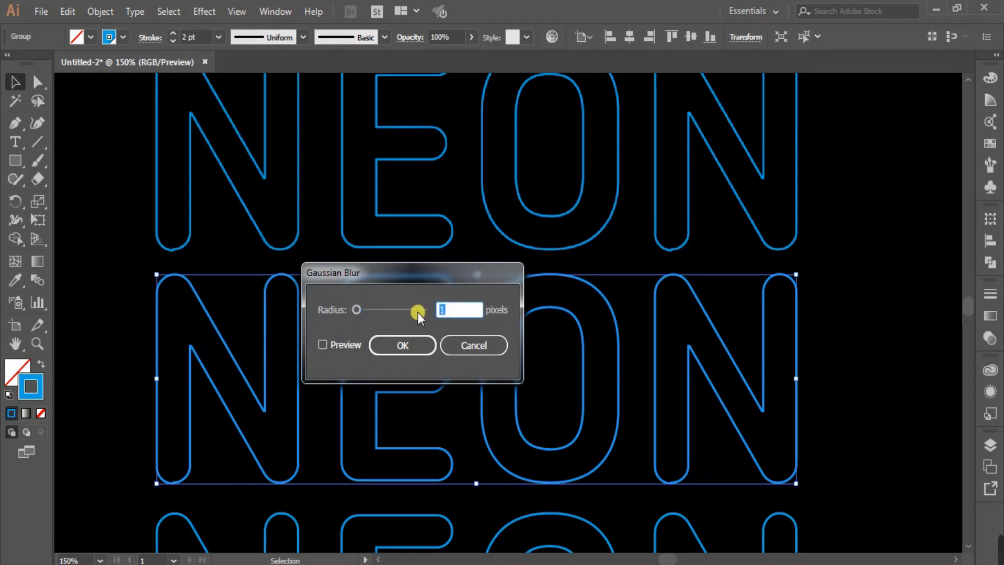
click(398, 349)
Step: Apply a Gaussian Blur with a 3-pixel radius to the third NEON row from the top
scroll(461, 381, down, 2)
scroll(460, 381, down, 7)
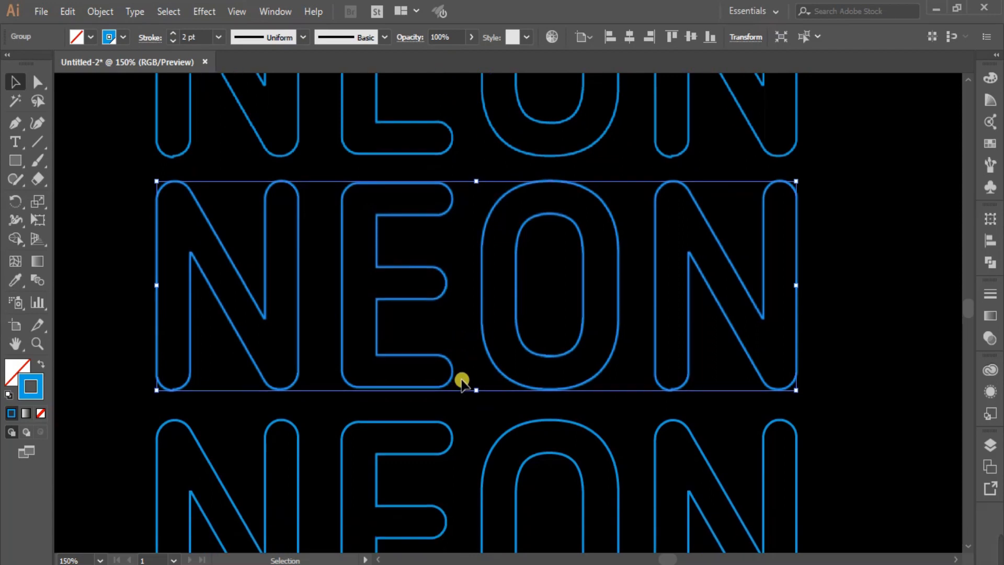
click(462, 331)
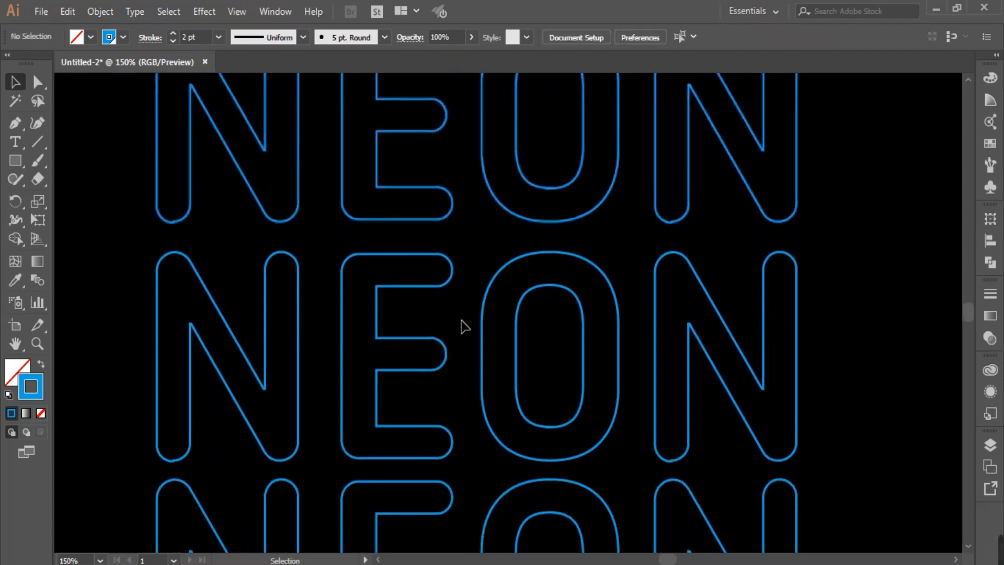
click(435, 288)
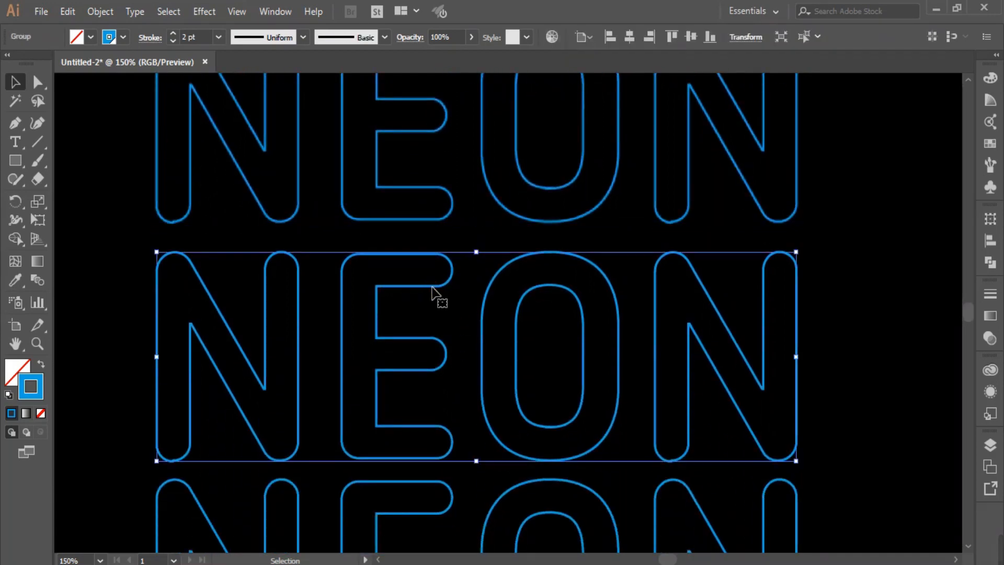
click(204, 12)
mouse_move(352, 272)
click(390, 277)
double_click(448, 312)
key(Up)
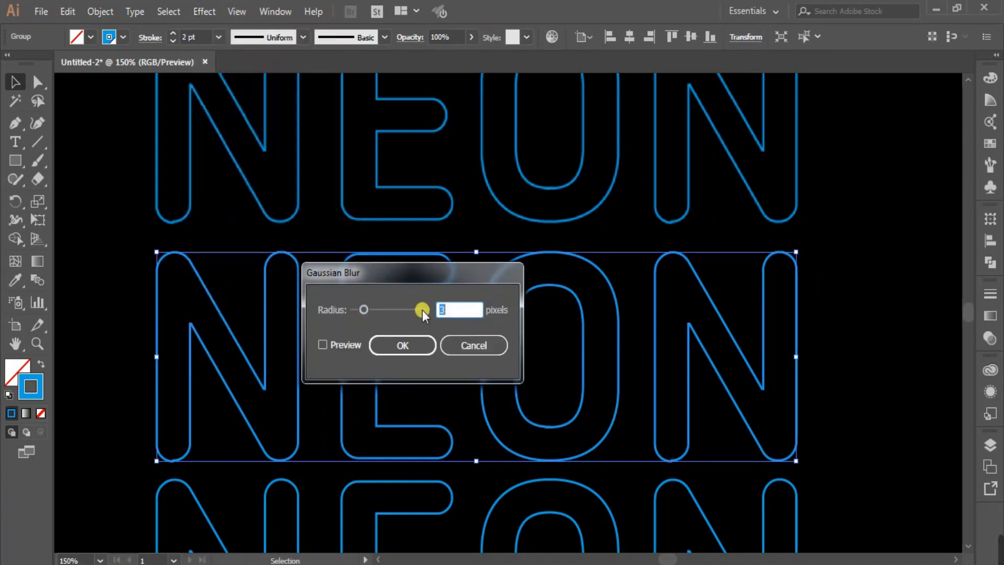
click(406, 346)
click(459, 310)
click(401, 347)
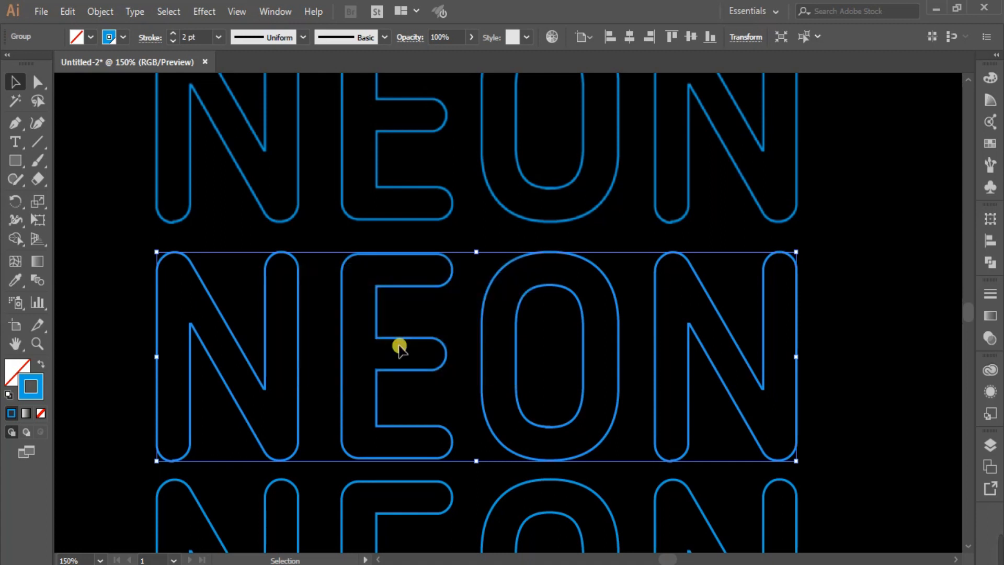
Step: Apply a Gaussian Blur with a 4-pixel radius to the fourth NEON row from the top
scroll(461, 337, down, 5)
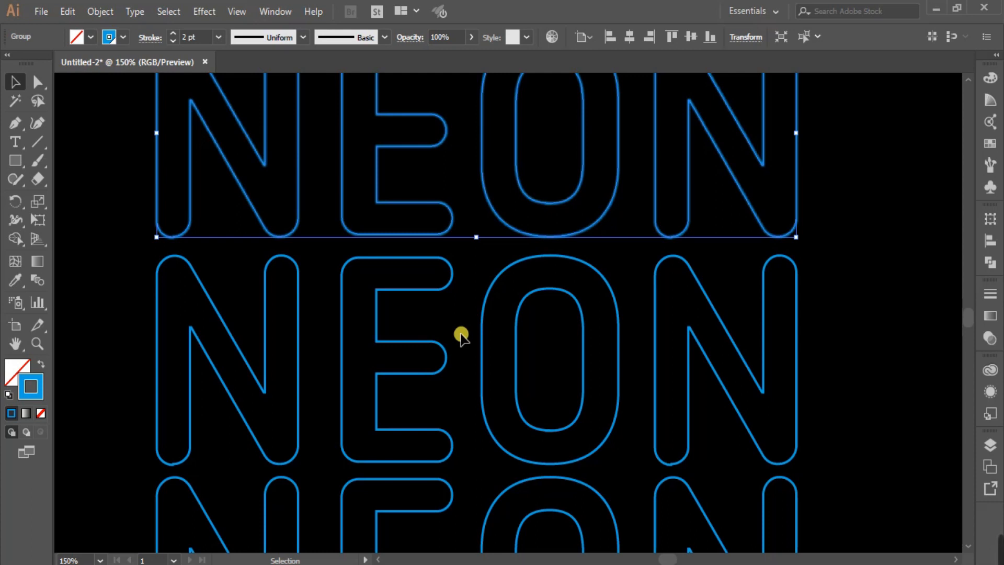
scroll(461, 335, down, 2)
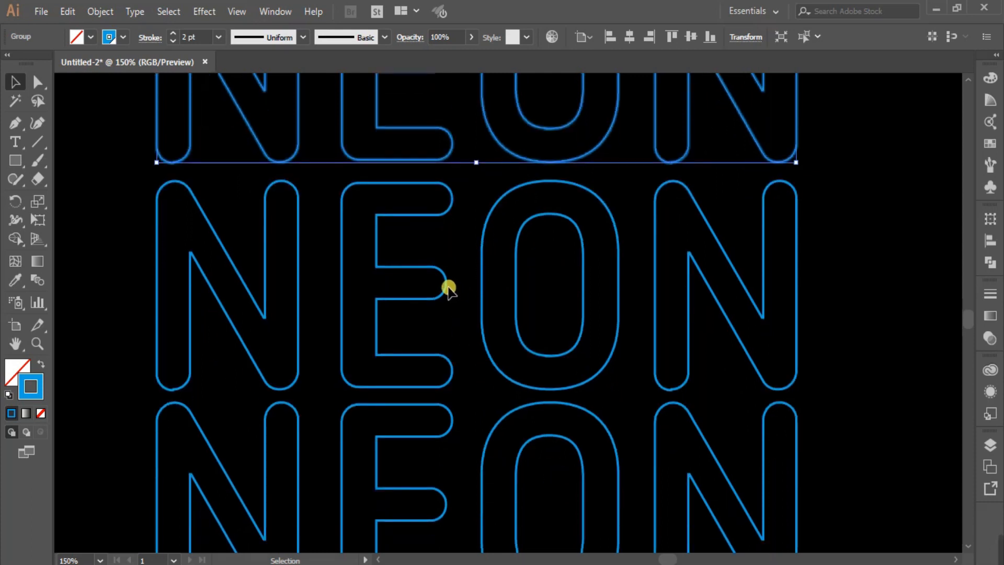
click(448, 286)
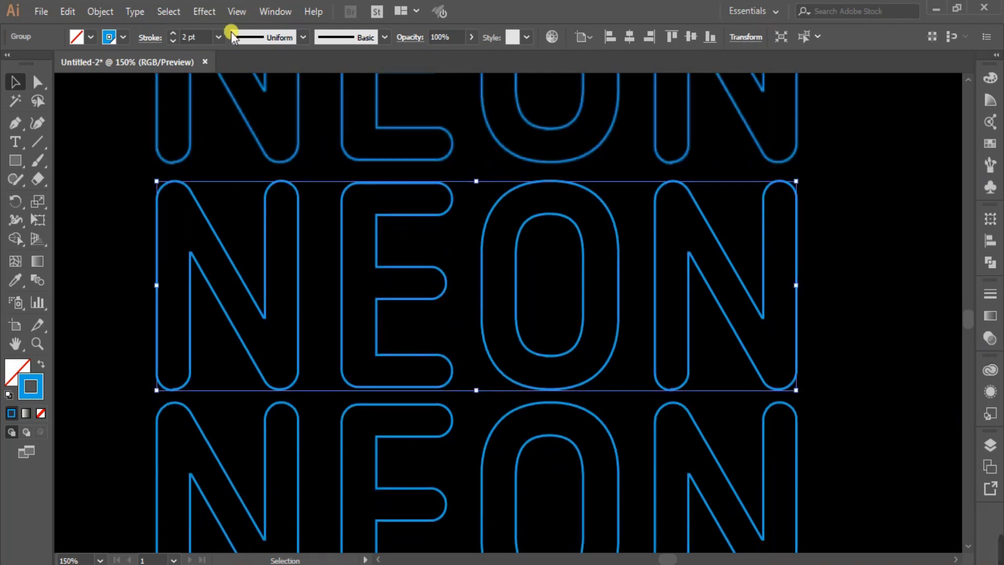
click(205, 11)
mouse_move(345, 271)
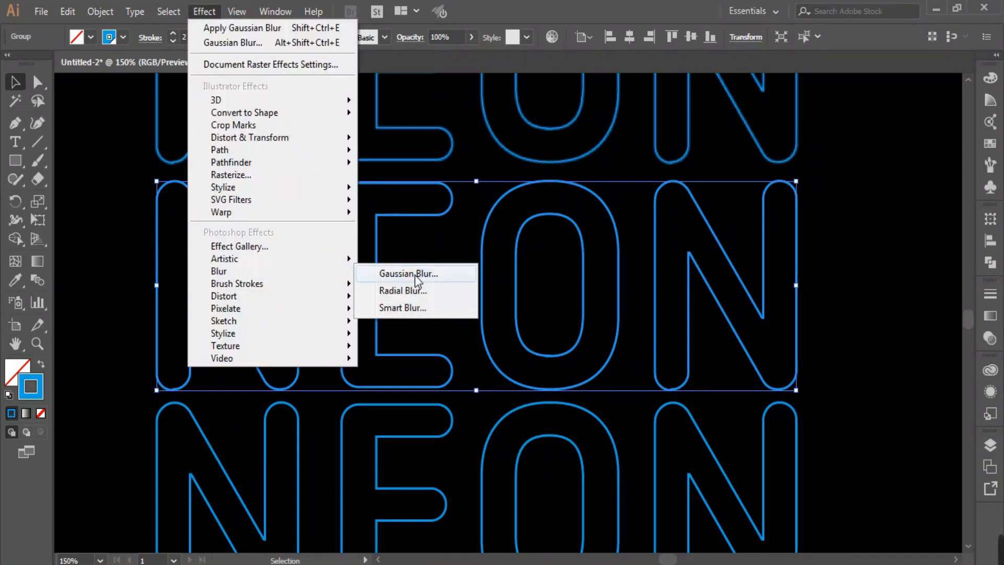
click(415, 274)
click(448, 312)
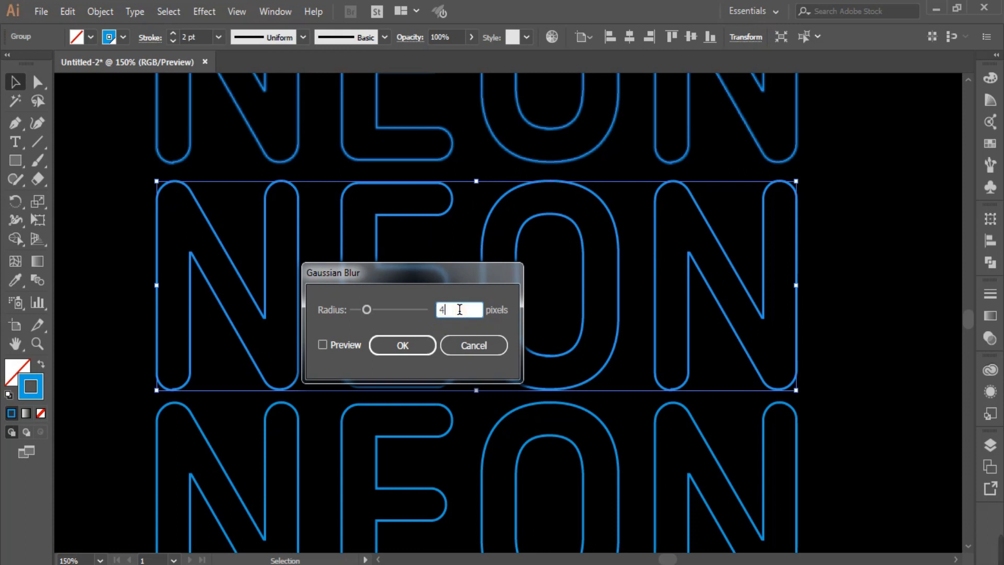
click(413, 347)
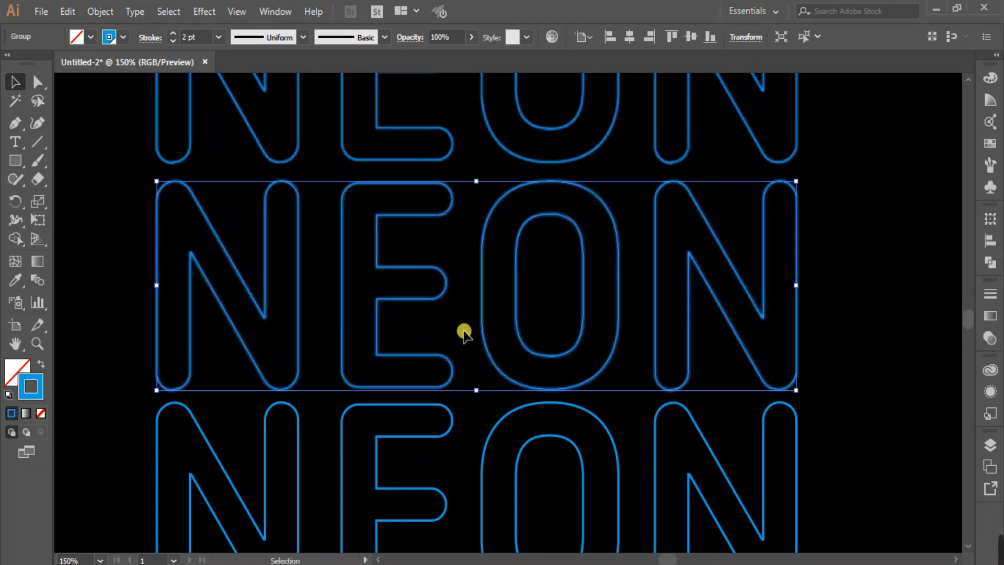
Step: Apply a Gaussian Blur with a 6-pixel radius to the bottom NEON row
scroll(466, 330, down, 5)
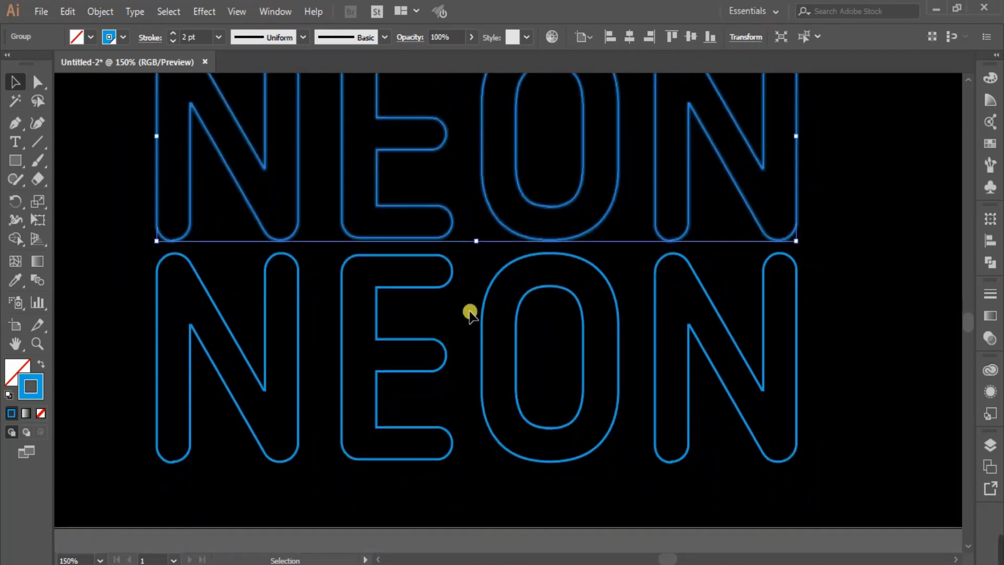
click(463, 303)
click(454, 284)
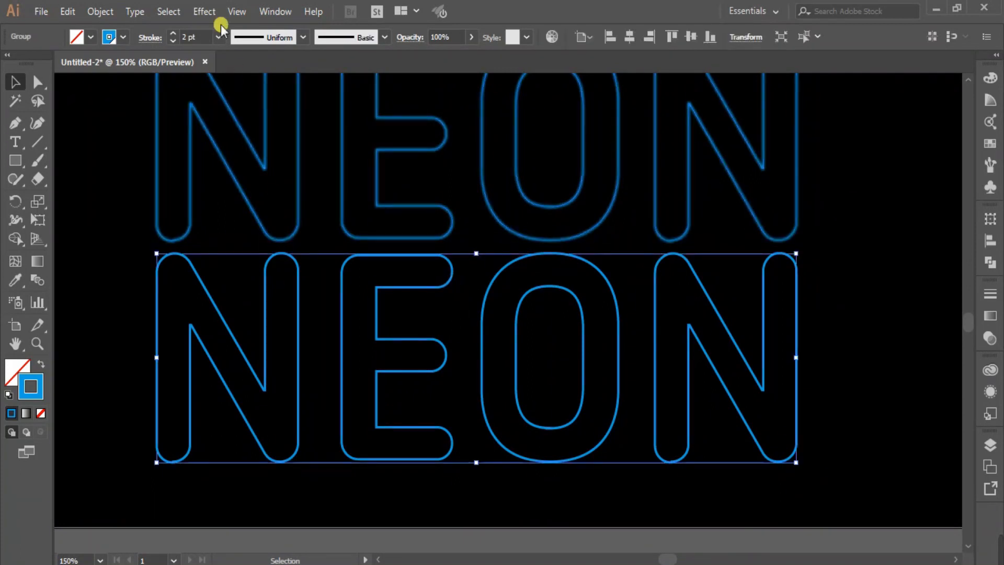
click(204, 12)
mouse_move(335, 271)
click(388, 270)
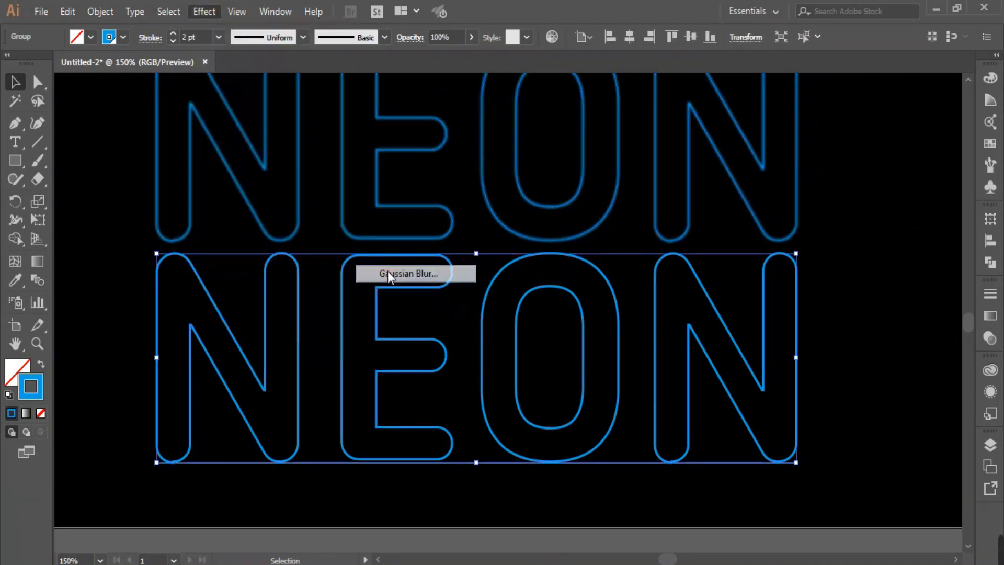
click(454, 302)
key(Up)
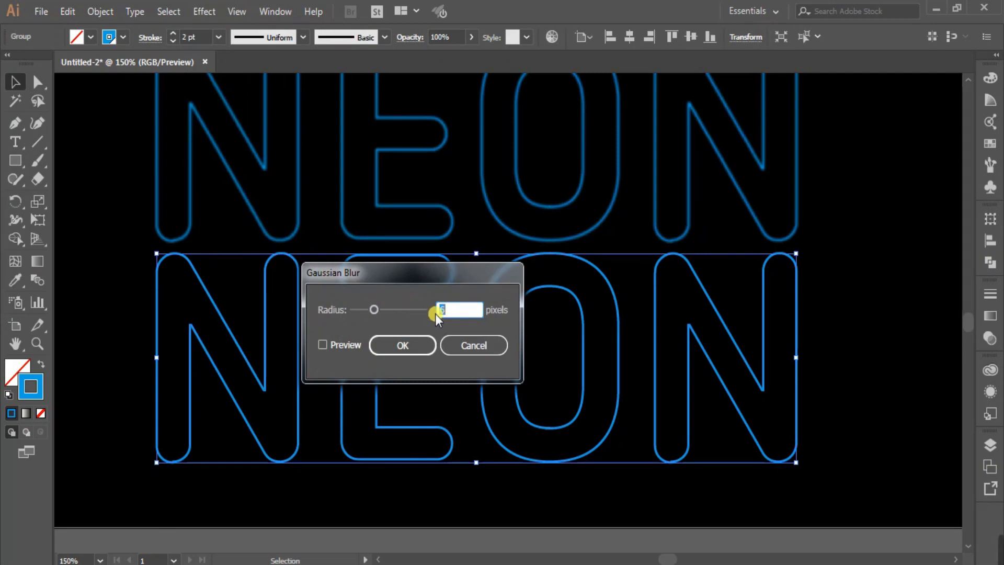
text(6)
click(396, 345)
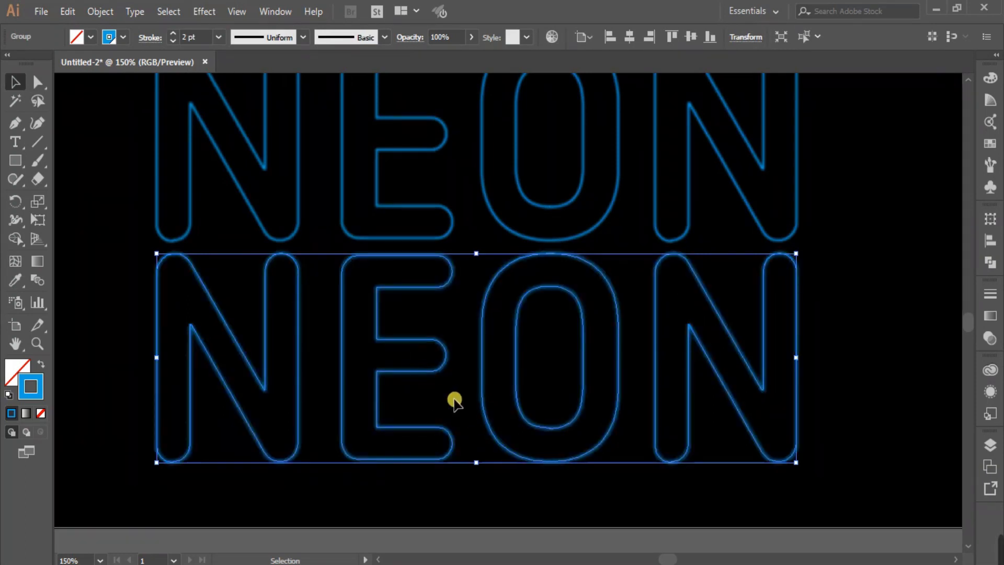
Step: Recolor the topmost NEON row's stroke with the White swatch and make that swatch a global color
scroll(469, 368, down, 1)
scroll(469, 369, up, 10)
scroll(469, 368, up, 5)
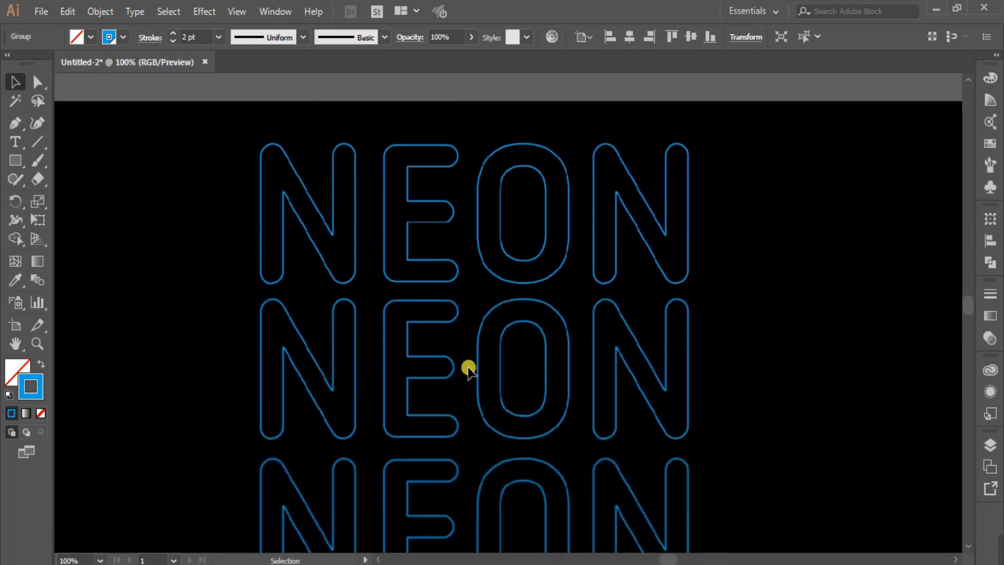
click(690, 235)
click(668, 220)
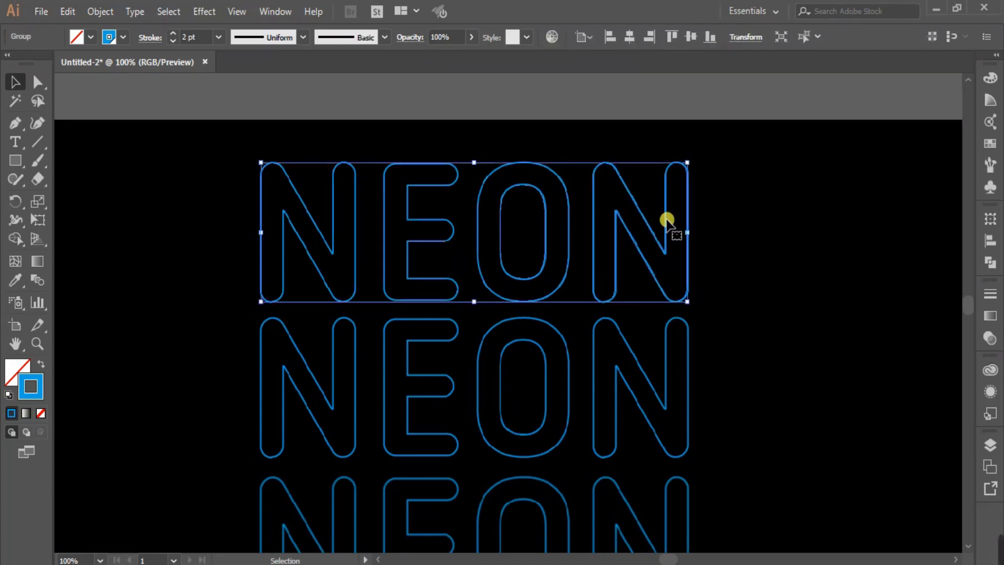
click(990, 146)
double_click(832, 118)
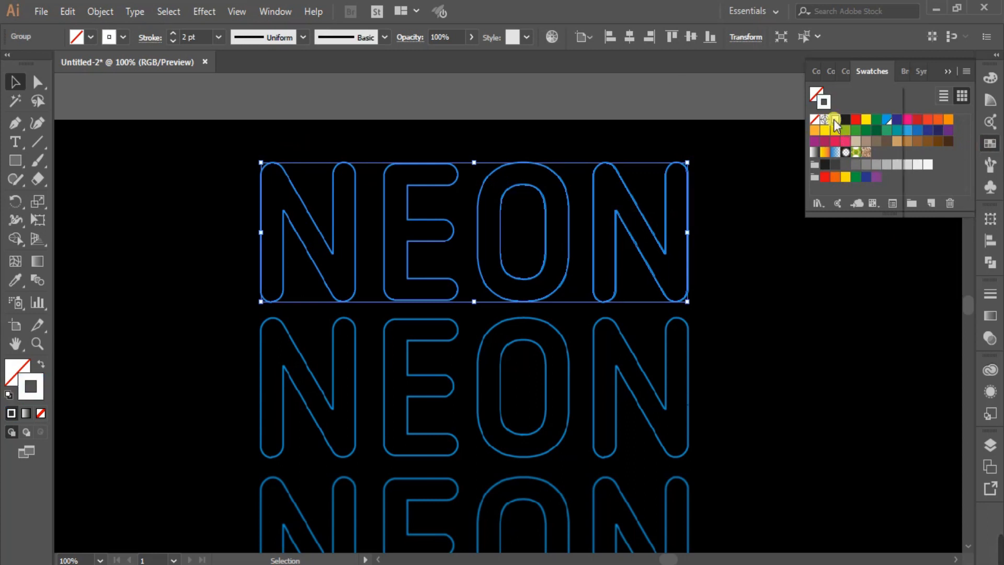
click(744, 176)
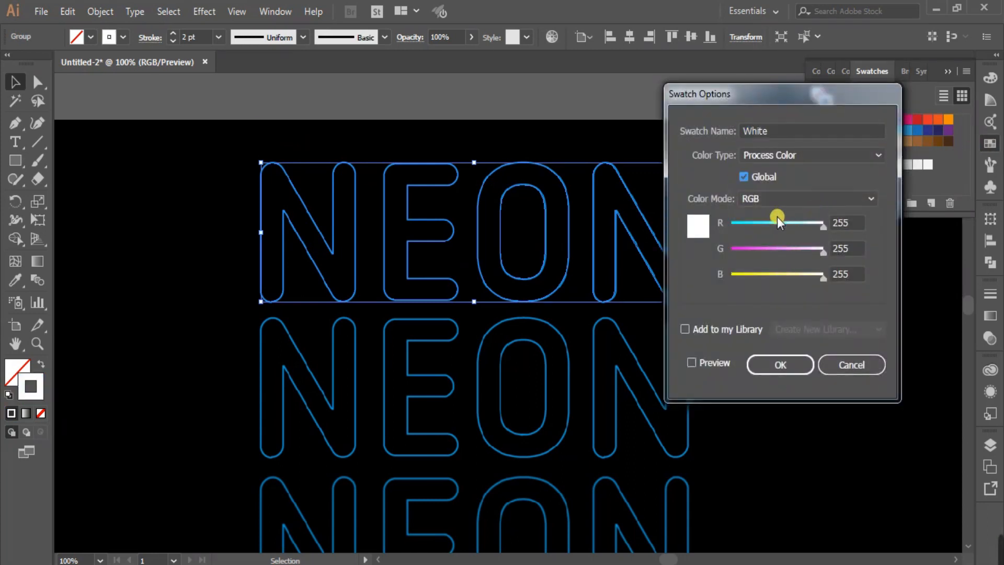
click(778, 369)
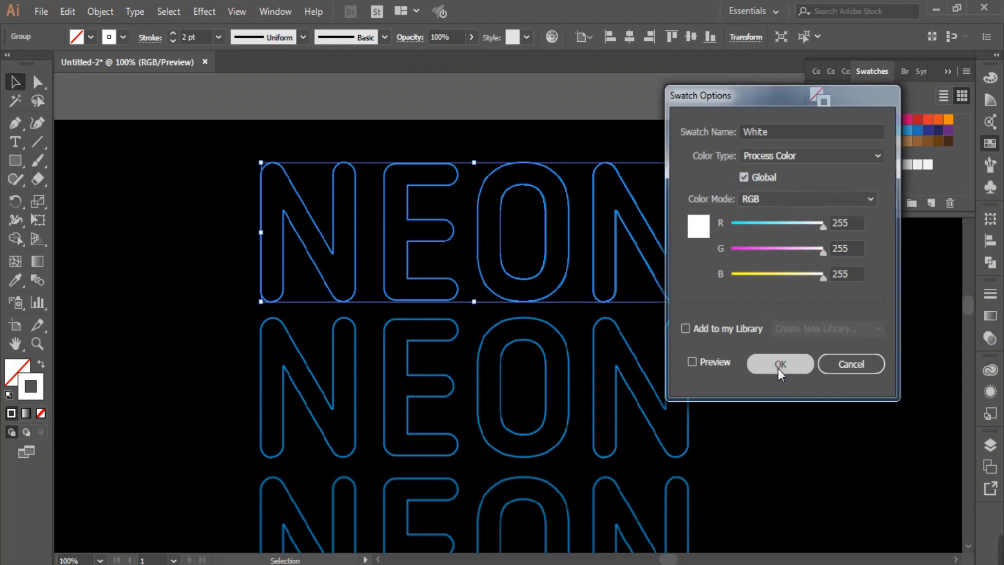
click(949, 66)
click(741, 256)
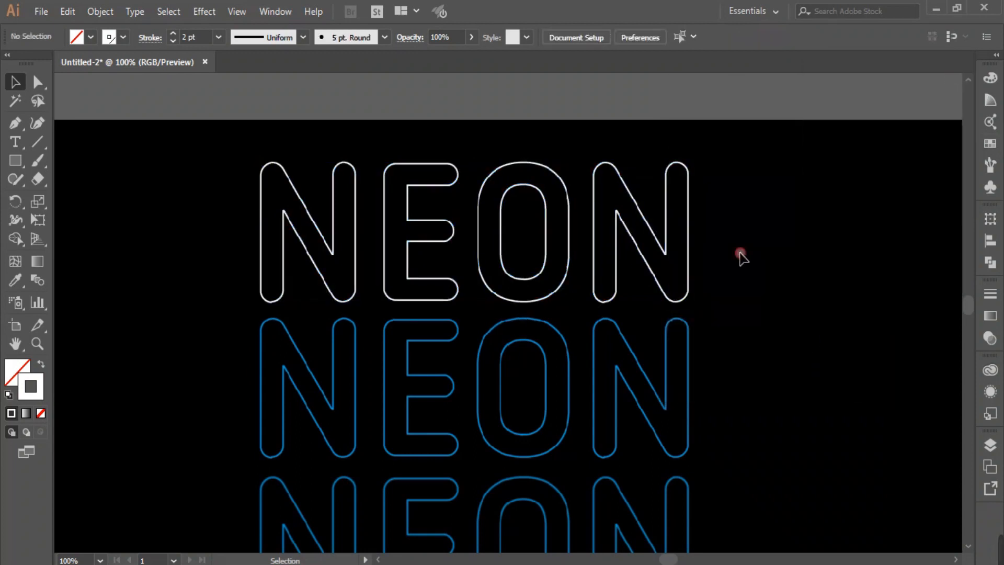
Step: Move the fourth NEON row straight down in large increments until it lies exactly over the bottom row
scroll(724, 276, down, 5)
key(alt)
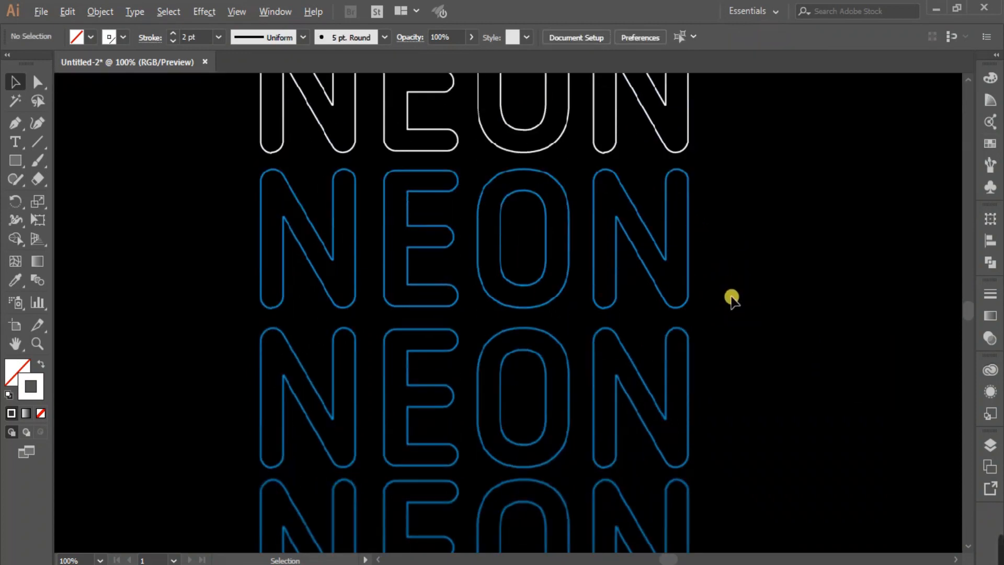
scroll(732, 298, down, 5)
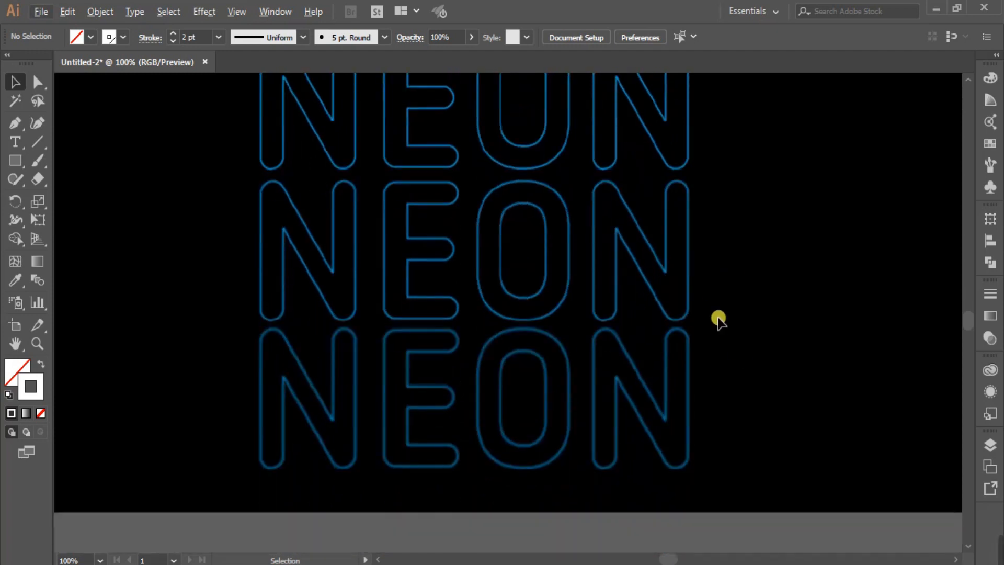
click(617, 281)
key(shift+Down)
key(shift+Down)
key(shift+Down)
key(shift+Down)
key(shift+Down)
key(shift+Down)
key(shift+Down)
key(shift+Down)
key(shift+Down)
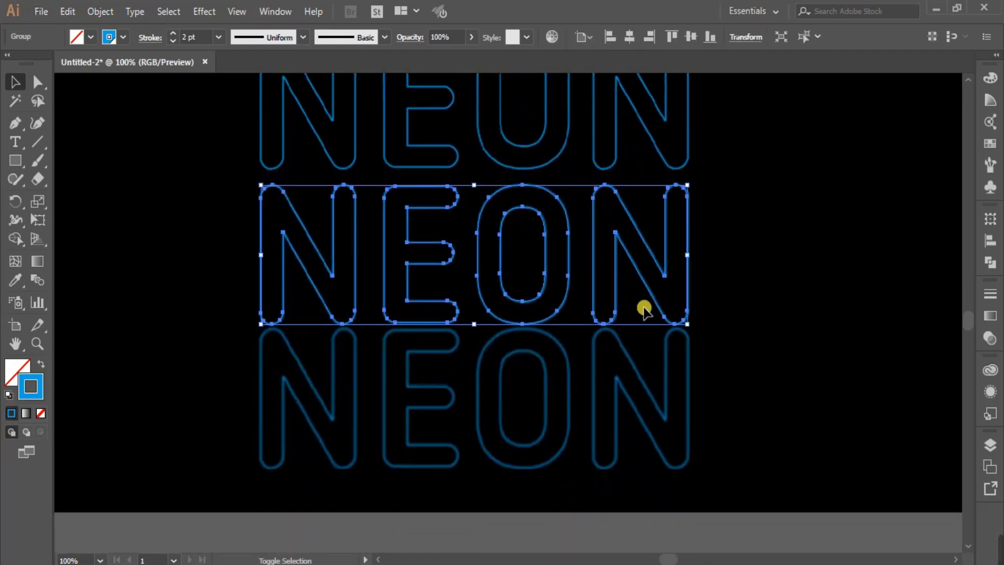
key(shift+Down)
key(shift+Down)
key(shift+Down)
key(shift+Down)
key(shift+Down)
key(shift+Down)
key(shift+Down)
key(shift+Down)
key(shift+Down)
key(shift+Down)
key(shift+Down)
key(shift+Down)
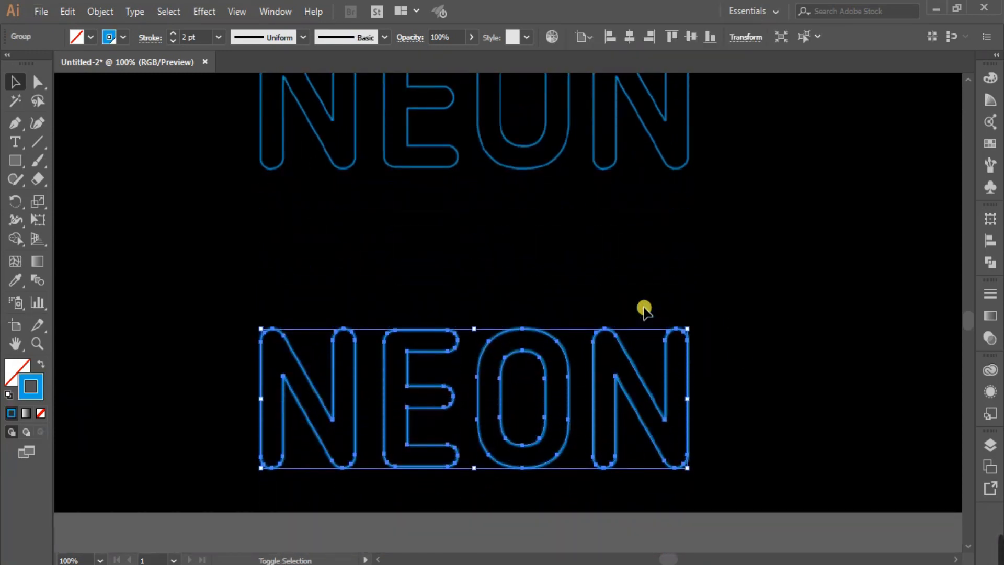
Step: Move the third NEON row straight down in large increments onto the stacked copies at the artboard's bottom
click(440, 167)
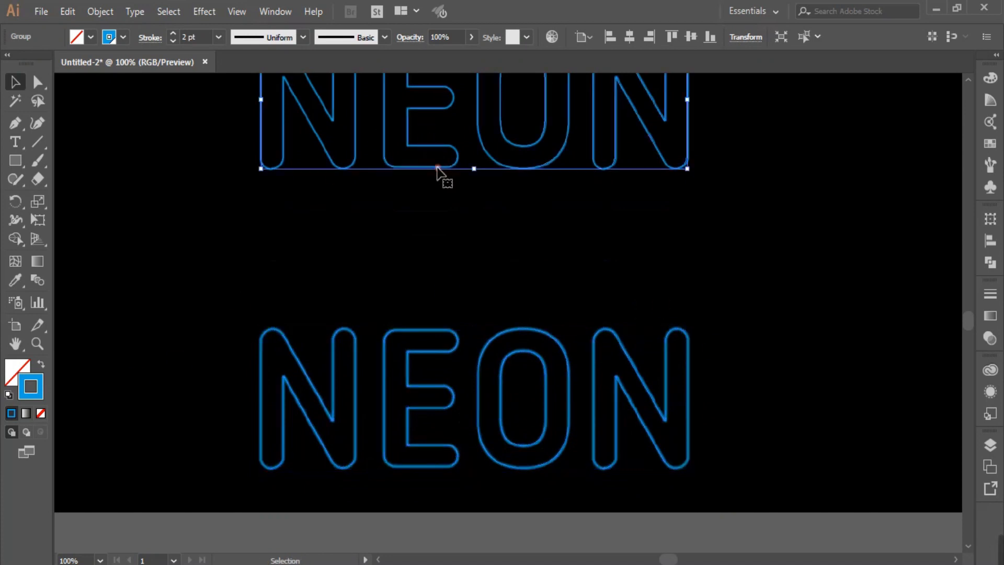
key(shift+Down)
key(shift+Down)
key(shift+Down)
key(shift+Down)
key(shift+Down)
key(shift+Down)
key(shift+Down)
key(shift+Down)
key(shift+Down)
key(shift+Down)
key(shift+Down)
key(shift+Down)
key(shift+Down)
key(shift+Down)
key(shift+Down)
key(shift+Down)
key(shift+Down)
key(shift+Down)
key(shift+Down)
key(shift+Down)
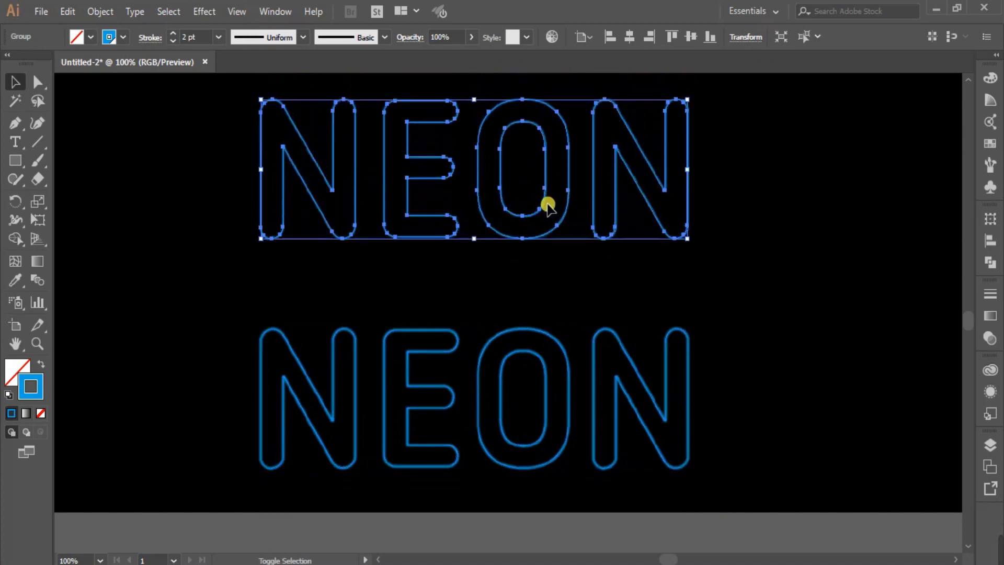
key(shift+Down)
key(shift+Down)
key(shift+Down)
key(shift+Down)
key(shift+Down)
key(shift+Down)
key(shift+Down)
key(shift+Down)
key(shift+Down)
key(shift+Down)
key(shift+Down)
key(shift+Down)
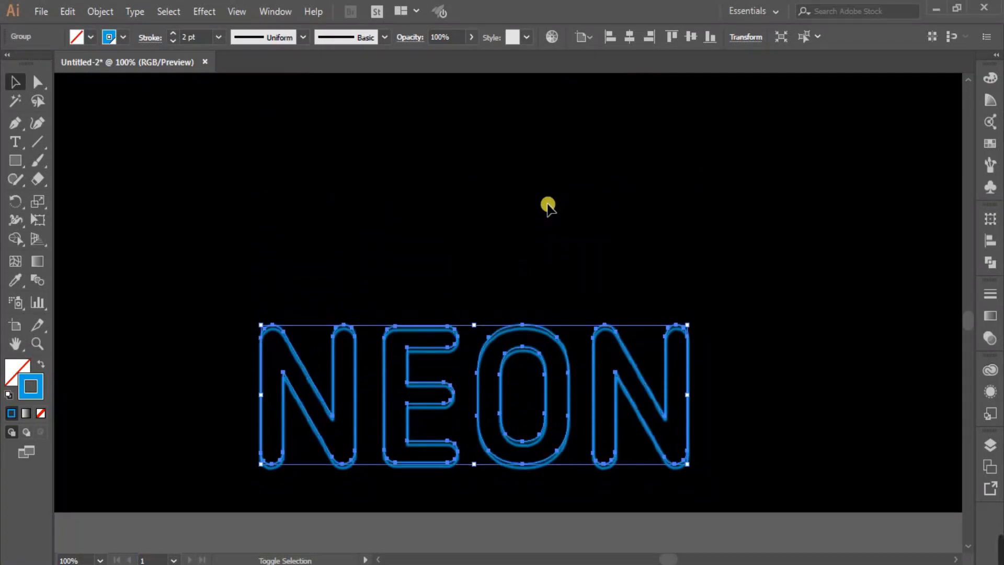
Step: Move the second NEON row straight down in large increments until it overlaps the blue stack at the bottom
scroll(547, 204, up, 4)
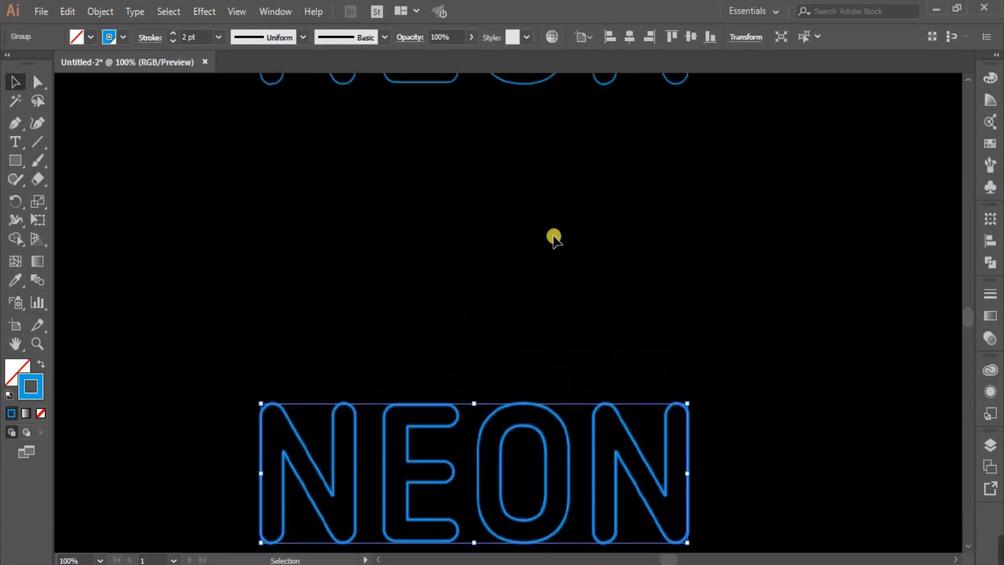
click(549, 196)
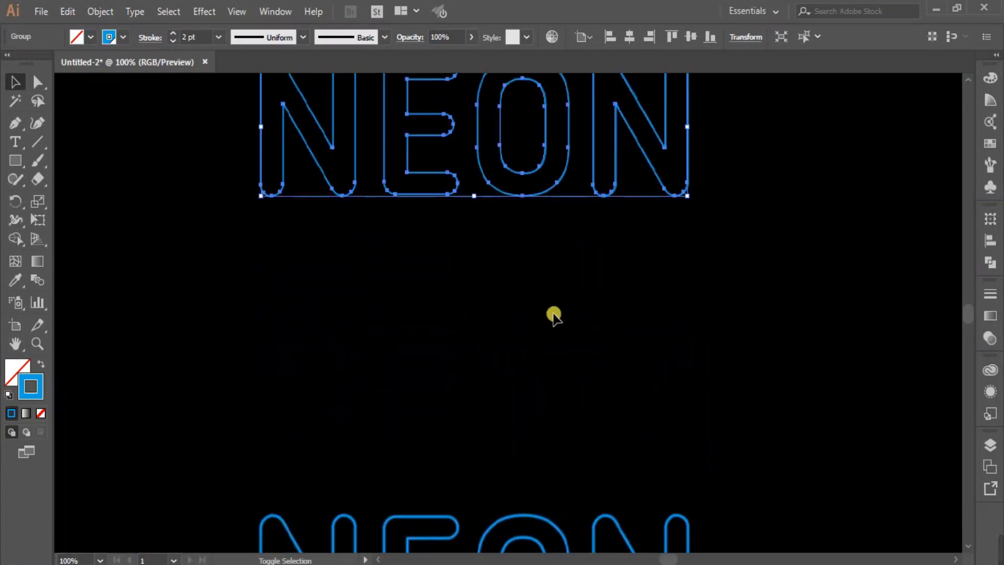
key(shift+Down)
key(shift+Down)
key(shift+Down)
key(shift+Down)
key(shift+Down)
key(shift+Down)
key(shift+Down)
key(shift+Down)
key(shift+Down)
key(shift+Down)
key(shift+Down)
key(shift+Down)
key(shift+Down)
key(shift+Down)
key(shift+Down)
key(shift+Down)
key(shift+Down)
key(shift+Down)
key(shift+Down)
key(shift+Down)
key(shift+Down)
key(shift+Down)
key(shift+Down)
key(shift+Down)
key(shift+Down)
key(shift+Down)
key(shift+Down)
key(shift+Down)
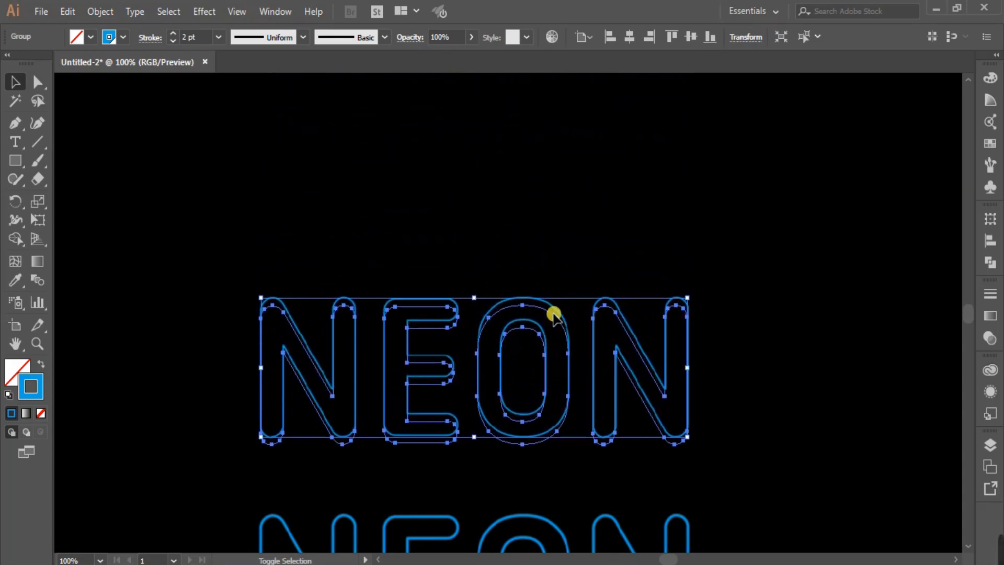
scroll(735, 417, down, 5)
key(shift+Down)
key(shift+Down)
key(shift+Down)
key(shift+Down)
key(shift+Down)
key(shift+Down)
key(shift+Down)
key(shift+Down)
key(shift+Down)
key(shift+Down)
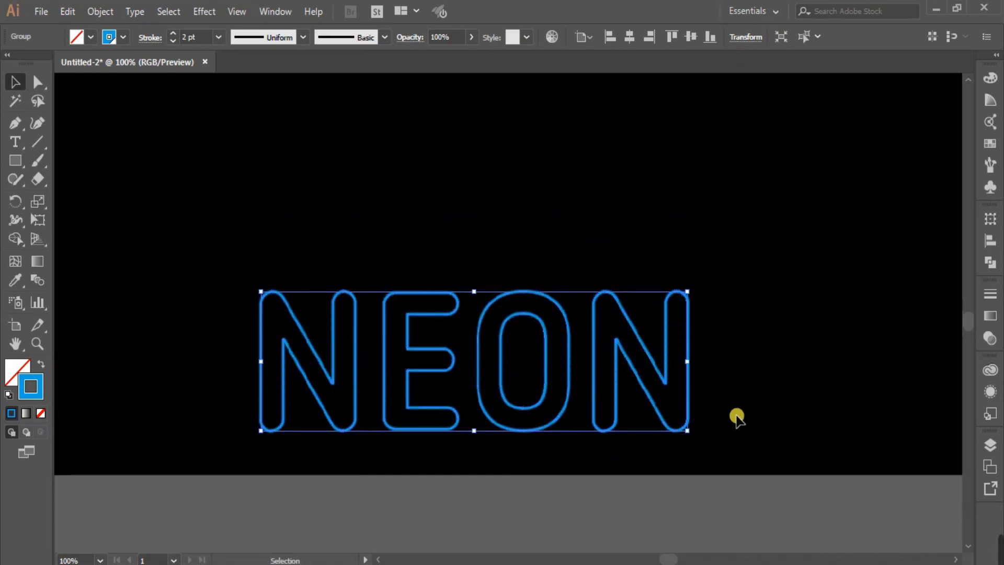
Step: Move the white top NEON row straight down in large increments until it lies exactly over the blue stack, and deselect it
scroll(737, 417, up, 10)
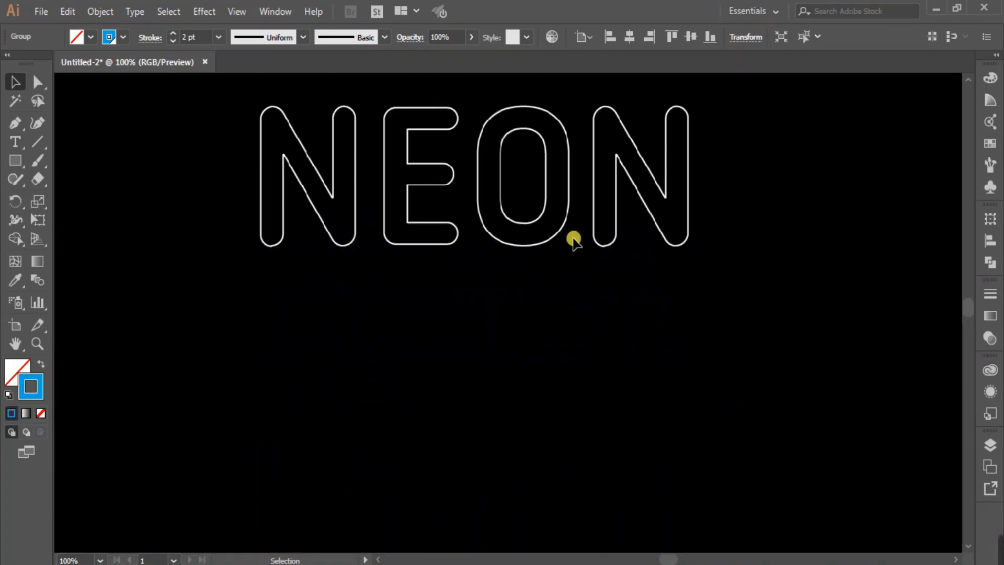
click(572, 238)
key(shift+Down)
key(shift+Down)
key(shift+Down)
key(shift+Down)
key(shift+Down)
key(shift+Down)
key(shift+Down)
key(shift+Down)
key(shift+Down)
key(shift+Down)
key(shift+Down)
key(shift+Down)
key(shift+Down)
key(shift+Down)
key(shift+Down)
key(shift+Down)
key(shift+Down)
key(shift+Down)
key(shift+Down)
key(shift+Down)
key(shift+Down)
key(shift+Down)
key(shift+Down)
key(shift+Down)
scroll(611, 349, down, 8)
scroll(785, 309, down, 1)
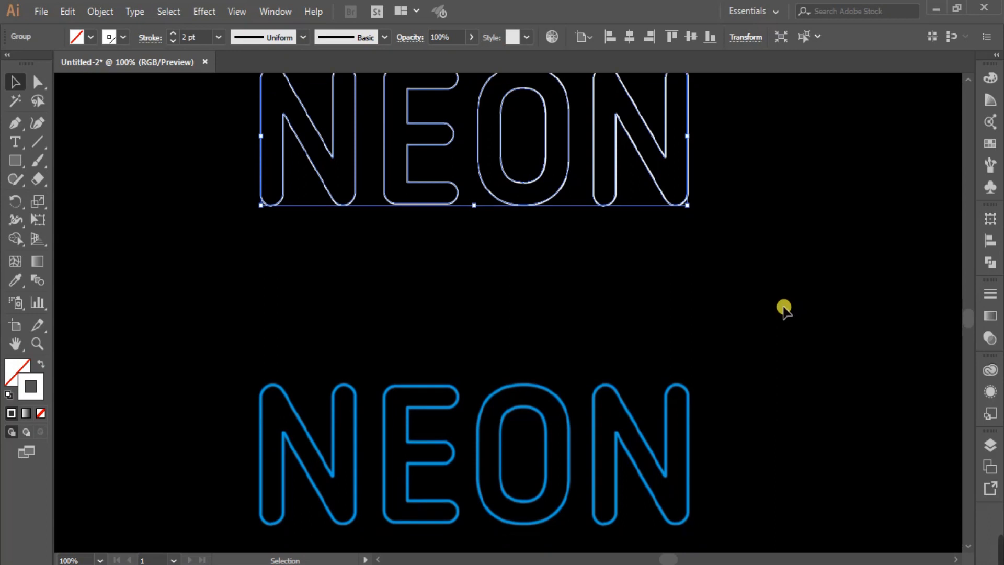
key(shift+Down)
key(shift+Down)
key(shift+Down)
key(shift+Down)
key(shift+Down)
key(shift+Down)
key(shift+Down)
key(shift+Down)
key(shift+Down)
key(shift+Down)
key(shift+Down)
key(shift+Down)
key(shift+Down)
key(shift+Down)
key(shift+Down)
key(shift+Down)
key(shift+Down)
key(shift+Down)
key(shift+Down)
key(shift+Down)
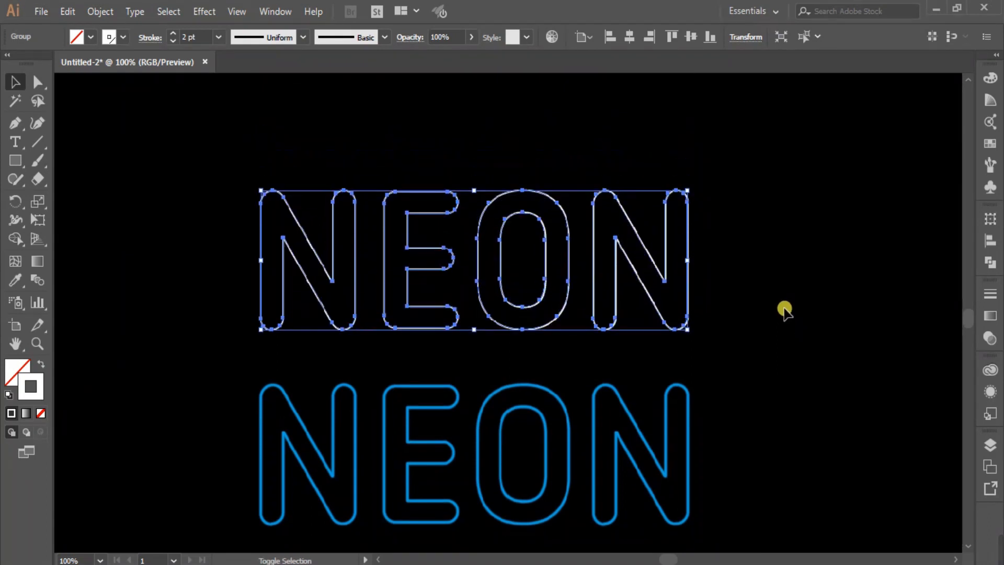
key(shift+Down)
key(shift+Down)
key(shift+Down)
key(shift+Down)
key(shift+Down)
key(shift+Down)
key(shift+Down)
key(shift+Down)
key(shift+Down)
key(shift+Down)
key(shift+Down)
key(shift+Down)
key(shift+Down)
key(shift+Down)
key(shift+Down)
key(shift+Down)
key(shift+Down)
key(shift+Down)
key(shift+Down)
key(shift+Down)
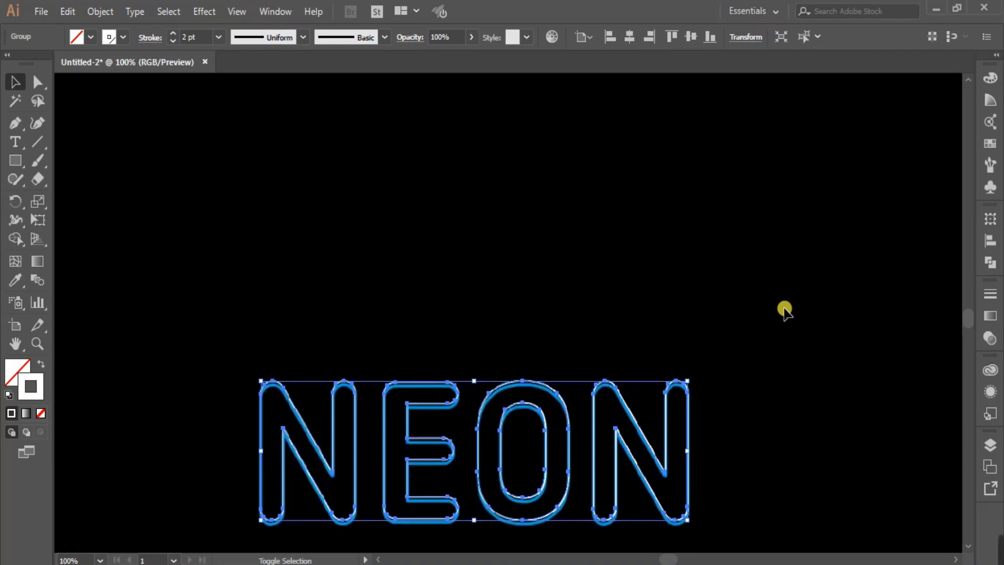
click(347, 267)
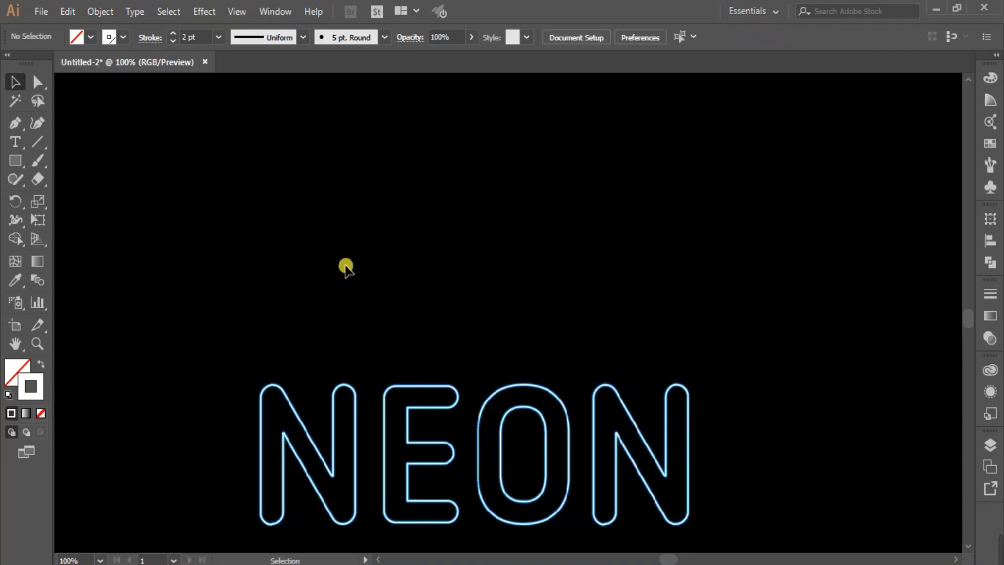
Step: Select all the stacked NEON copies and center them horizontally and vertically on the artboard
drag(215, 359, 762, 484)
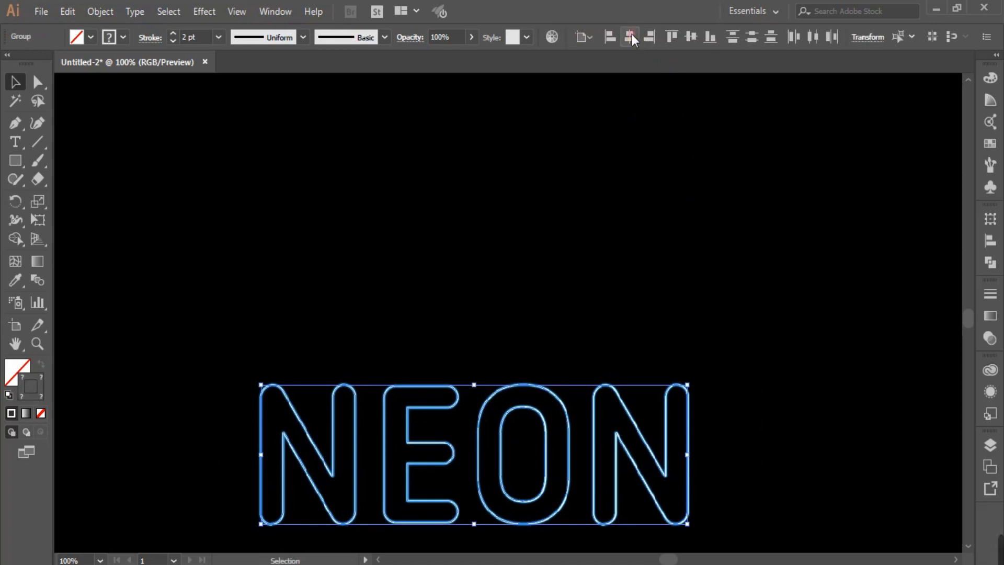
click(691, 36)
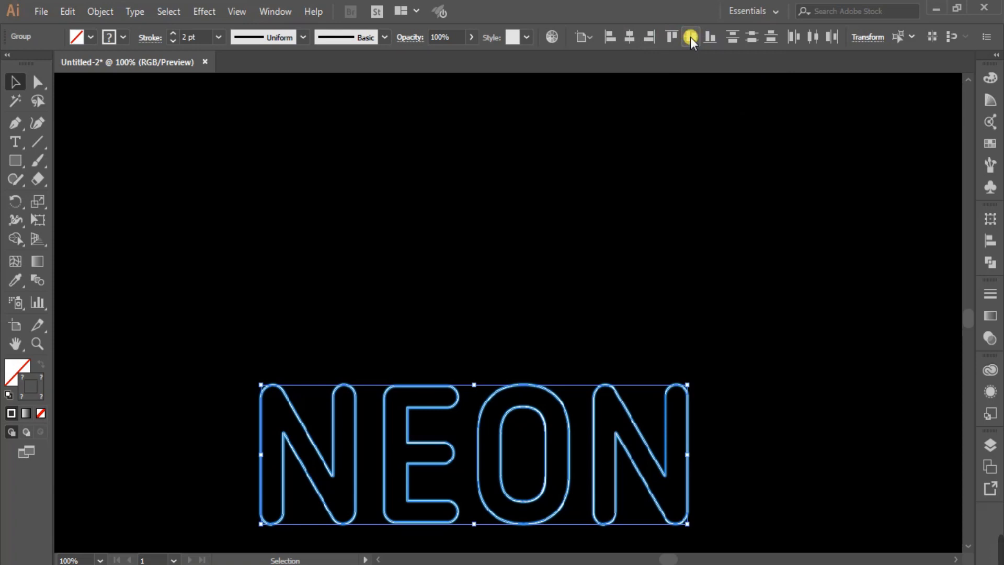
scroll(573, 399, up, 2)
scroll(549, 390, down, 2)
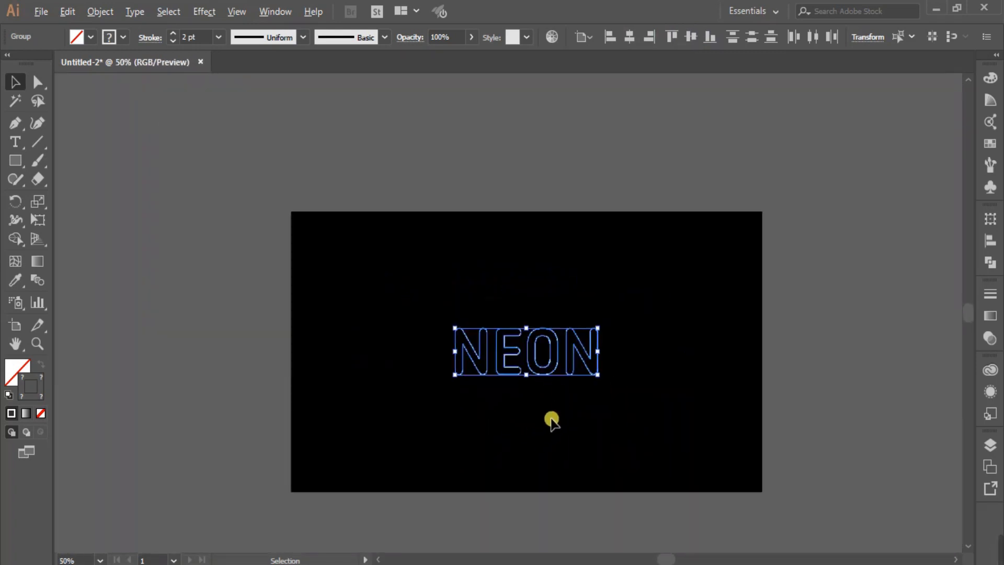
scroll(552, 421, up, 2)
scroll(542, 367, up, 3)
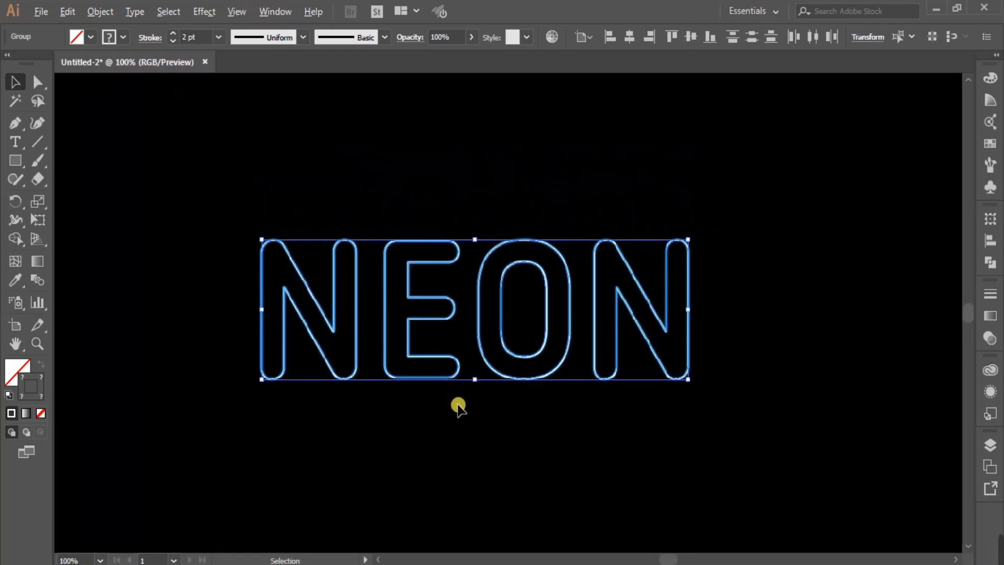
scroll(468, 415, up, 1)
scroll(486, 417, up, 1)
scroll(486, 416, down, 1)
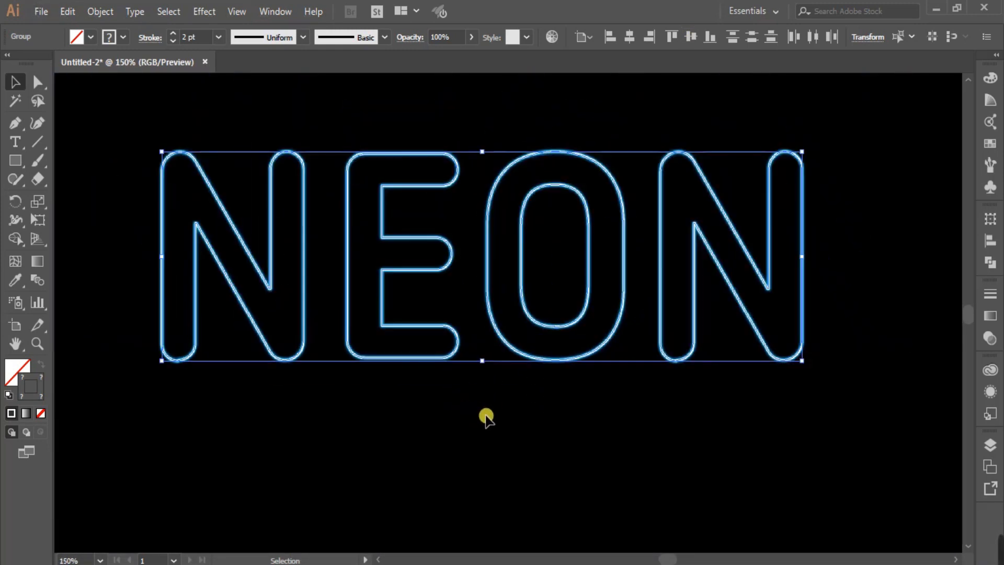
scroll(487, 434, up, 1)
key(space)
drag(451, 453, 480, 446)
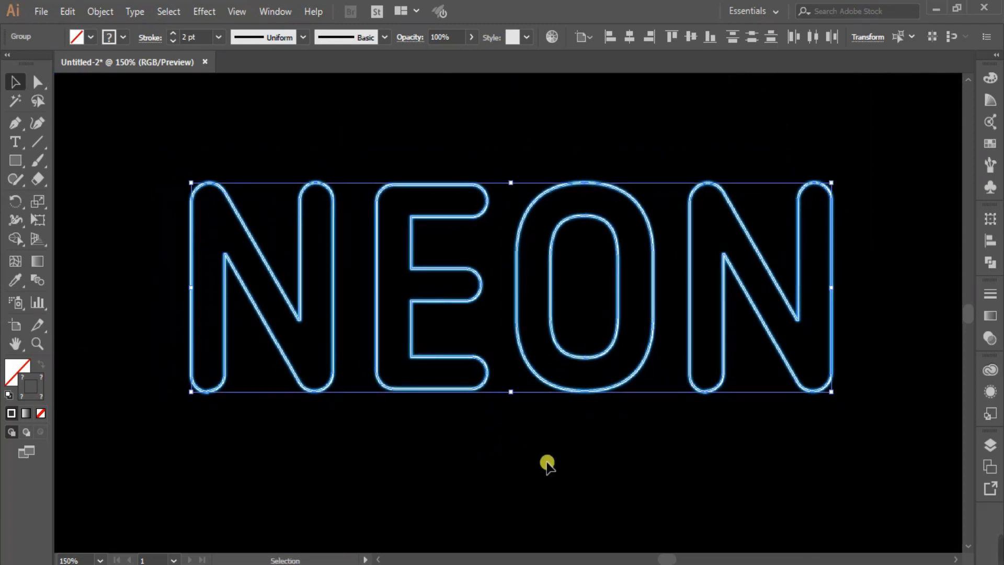
click(493, 472)
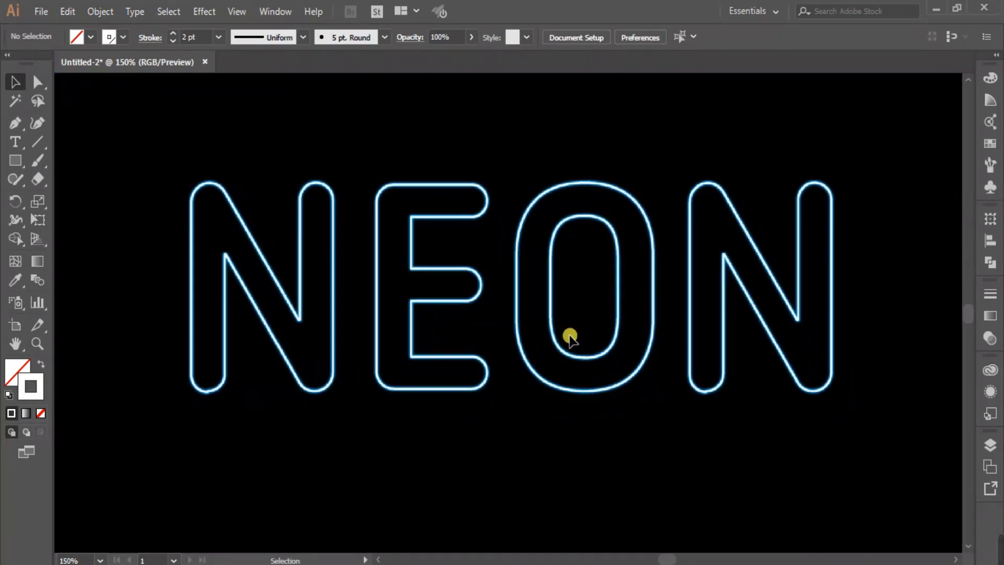
Step: Set the stroke weight of the white top NEON copy to 1 pt
click(551, 285)
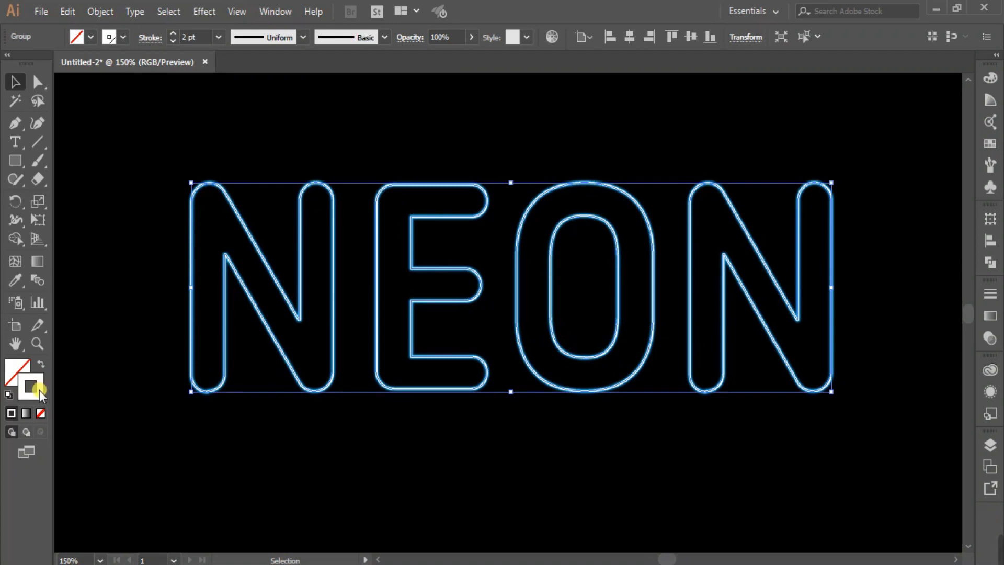
click(218, 39)
click(238, 104)
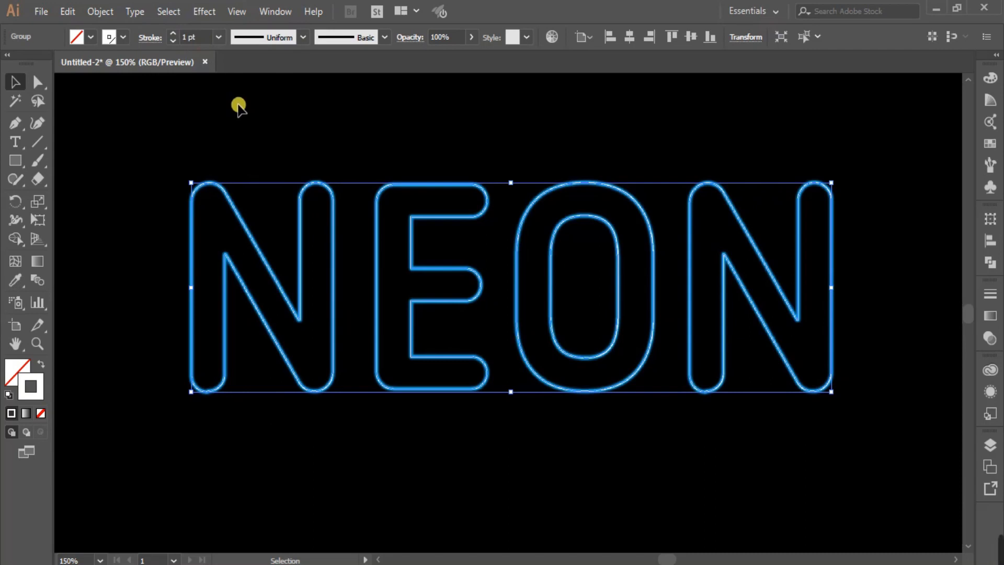
click(145, 158)
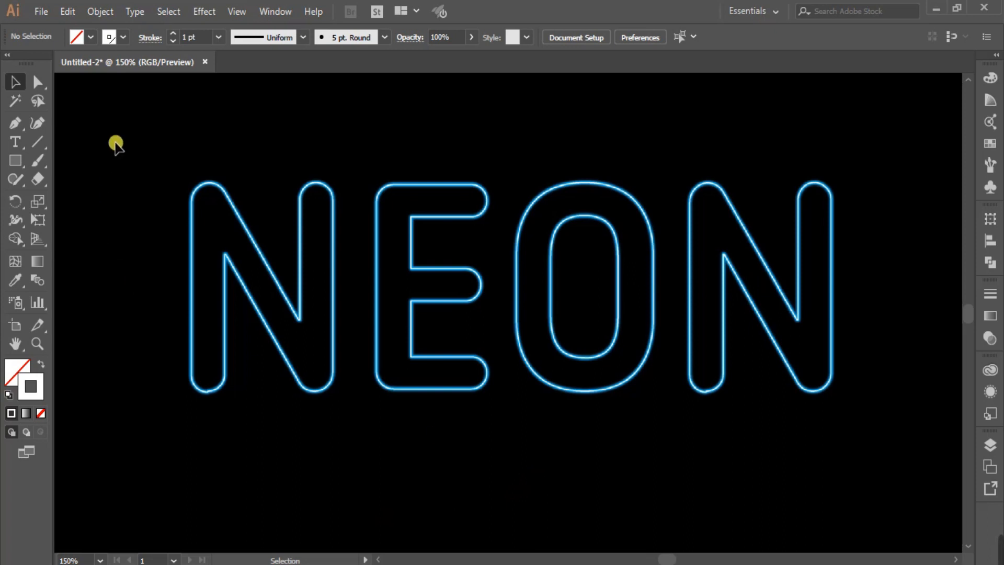
Step: Examine the glow along the NEON letter outlines, both close up and at an overall view of the word
scroll(555, 485, down, 1)
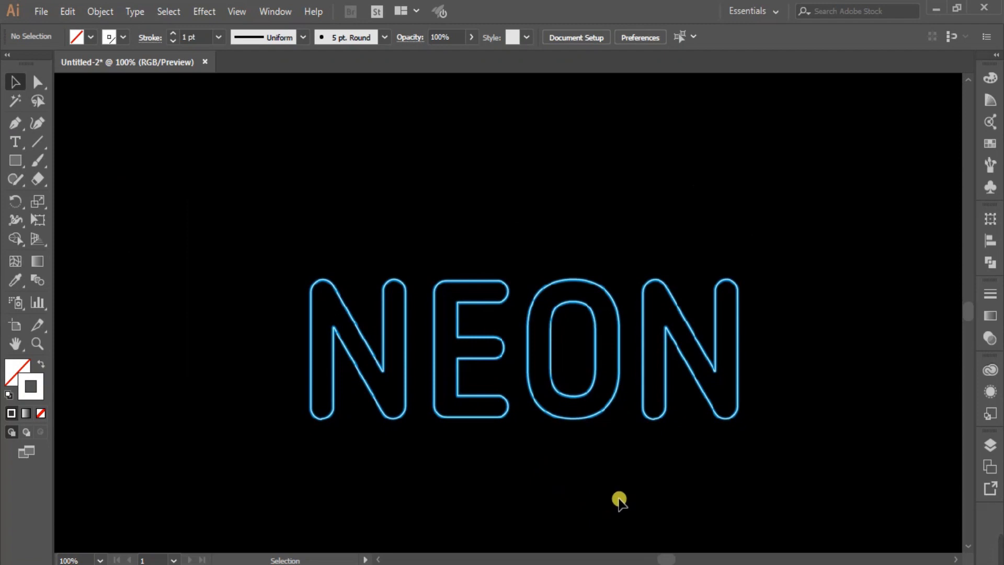
drag(586, 473, 568, 454)
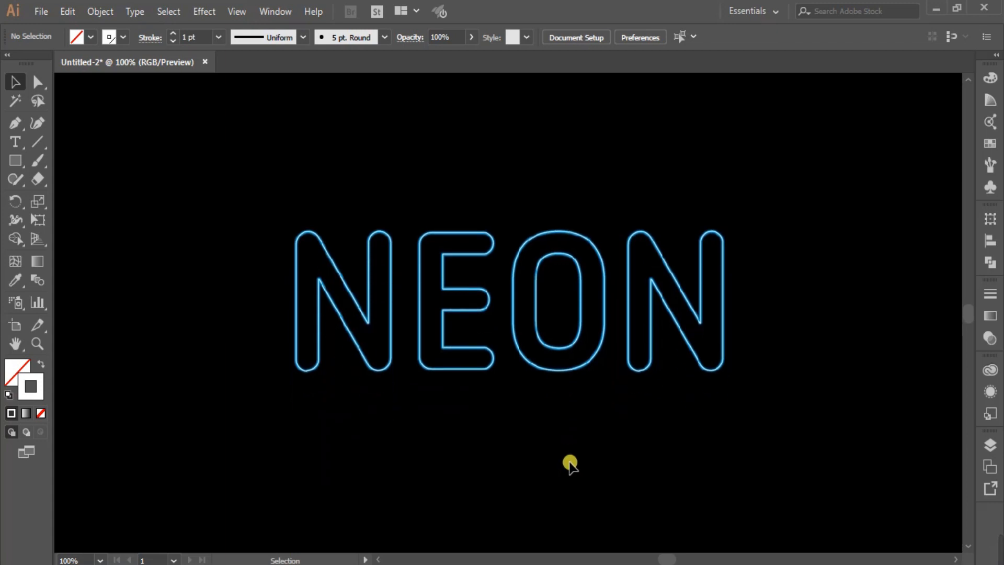
scroll(580, 424, up, 1)
drag(581, 419, 516, 455)
drag(413, 431, 483, 483)
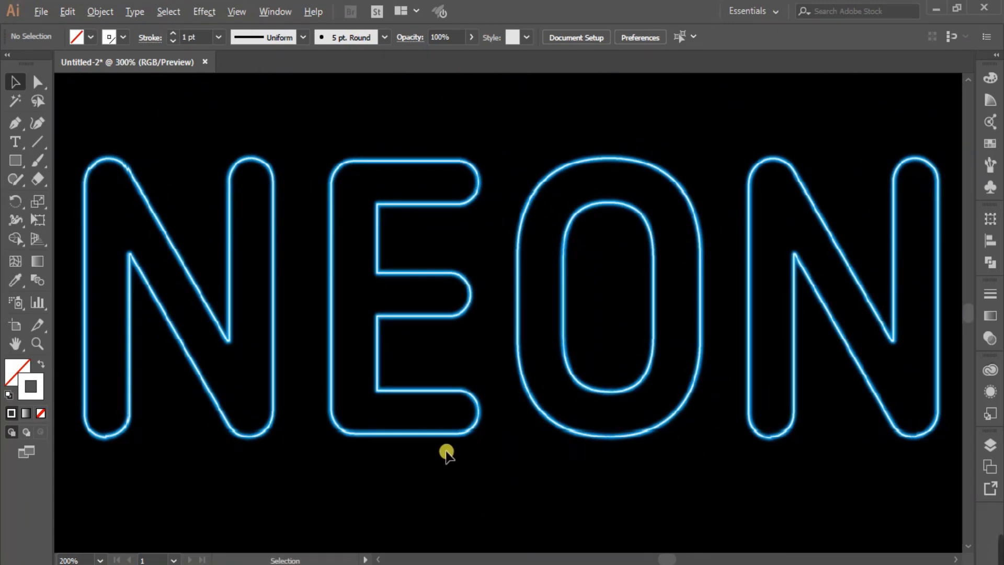
scroll(453, 449, up, 2)
scroll(472, 438, up, 1)
scroll(482, 429, up, 1)
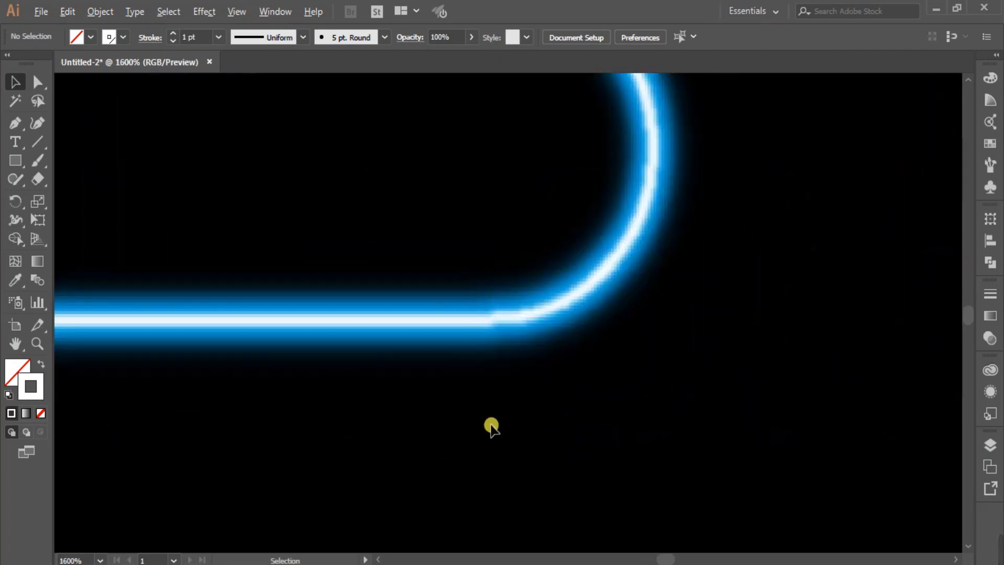
scroll(499, 407, down, 3)
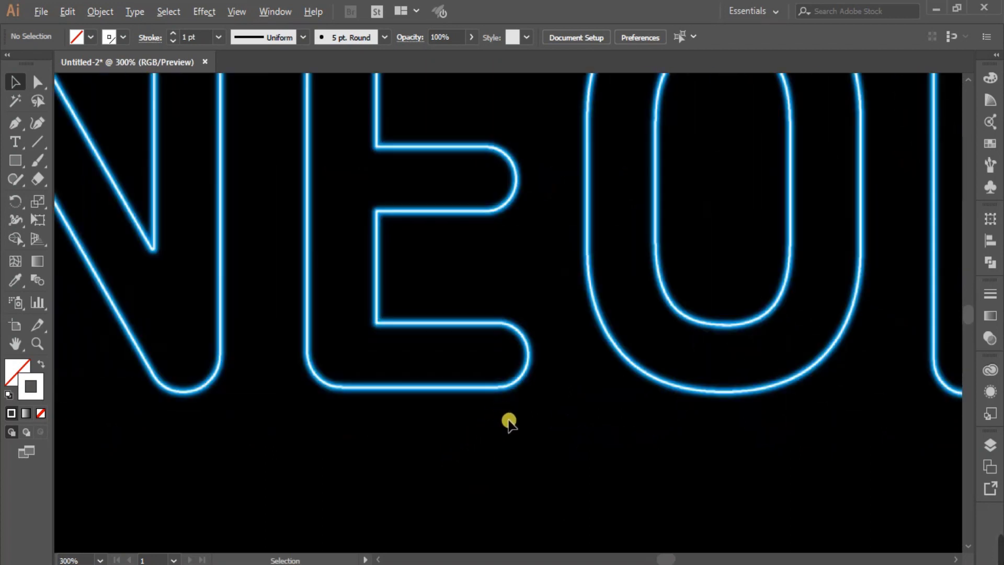
scroll(509, 420, down, 1)
drag(727, 473, 641, 446)
scroll(603, 461, down, 1)
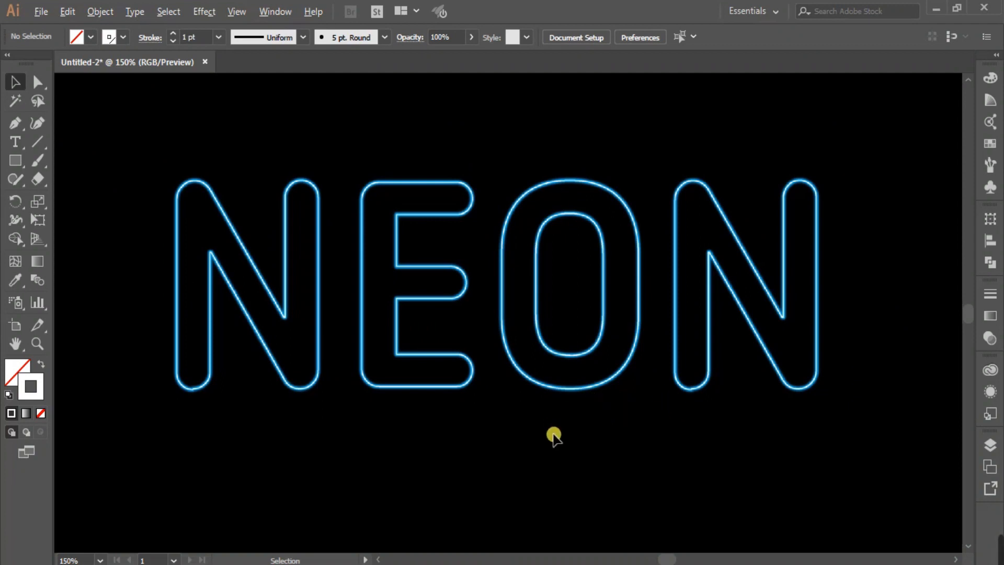
scroll(554, 436, down, 1)
scroll(561, 442, down, 2)
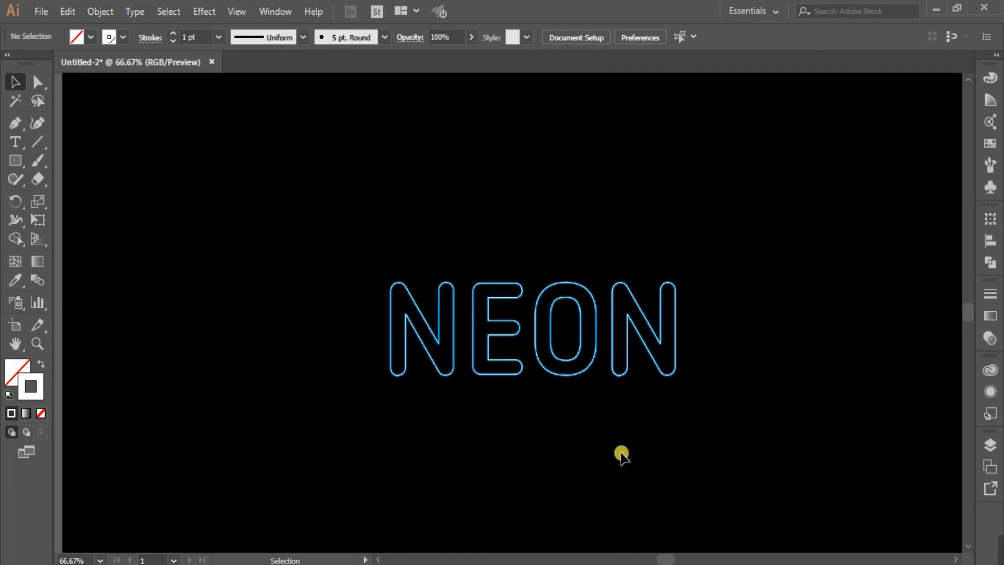
Step: Scale all the stacked NEON copies together from their center to about twice their size
drag(614, 454, 584, 413)
drag(359, 246, 647, 415)
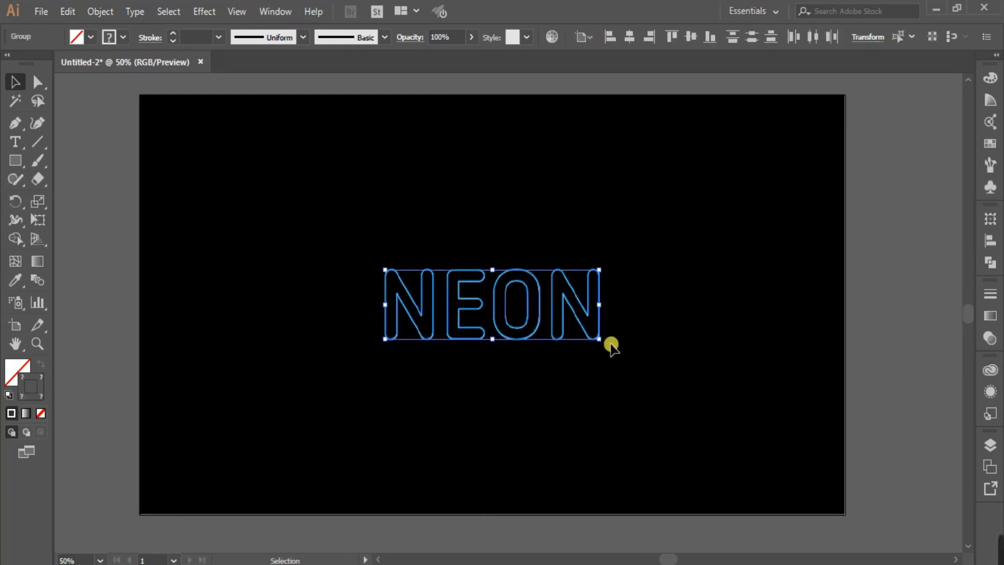
drag(599, 338, 709, 428)
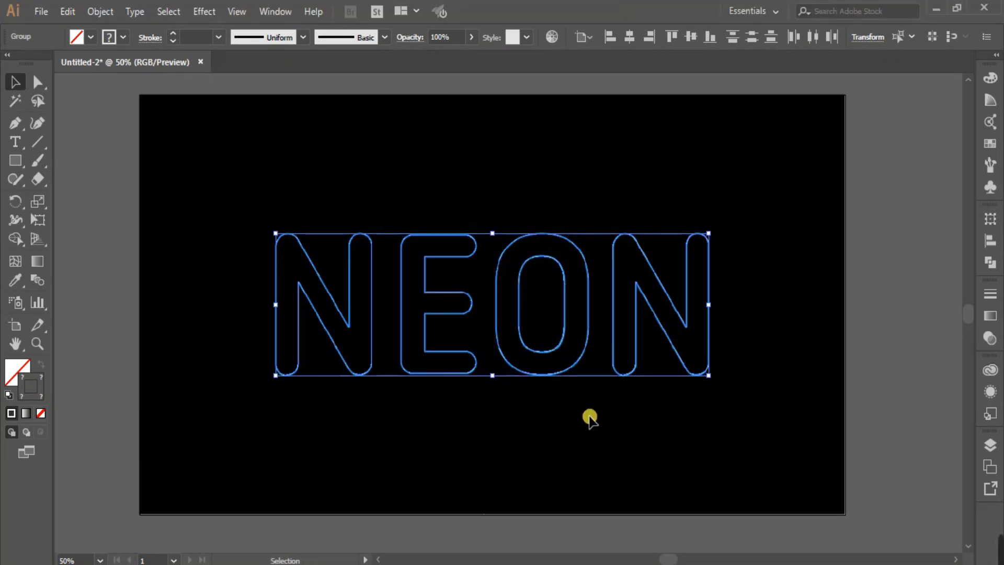
click(550, 417)
Step: Pull the stacked NEON copies apart across the artboard so that each one can be selected separately
scroll(550, 417, up, 1)
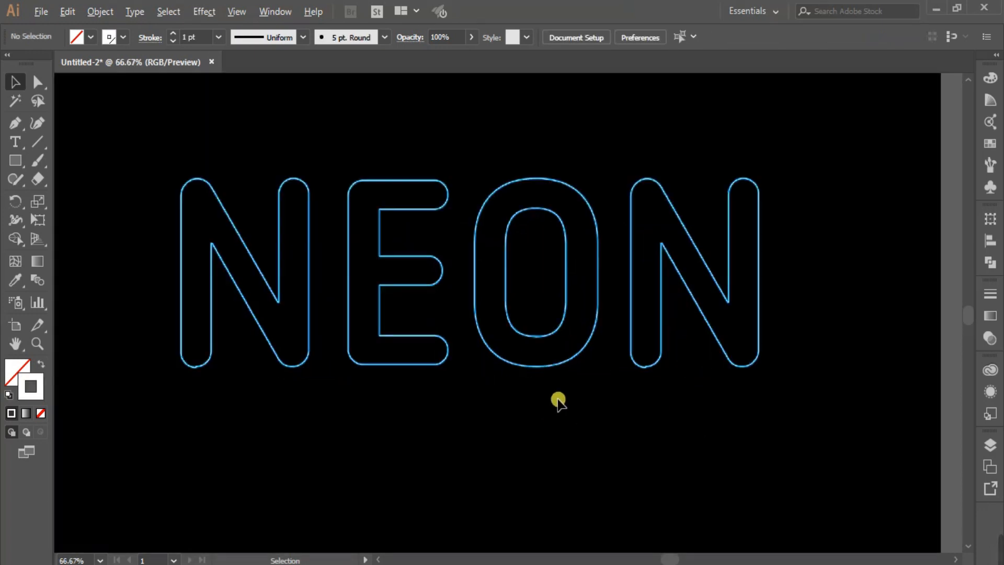
scroll(561, 392, up, 1)
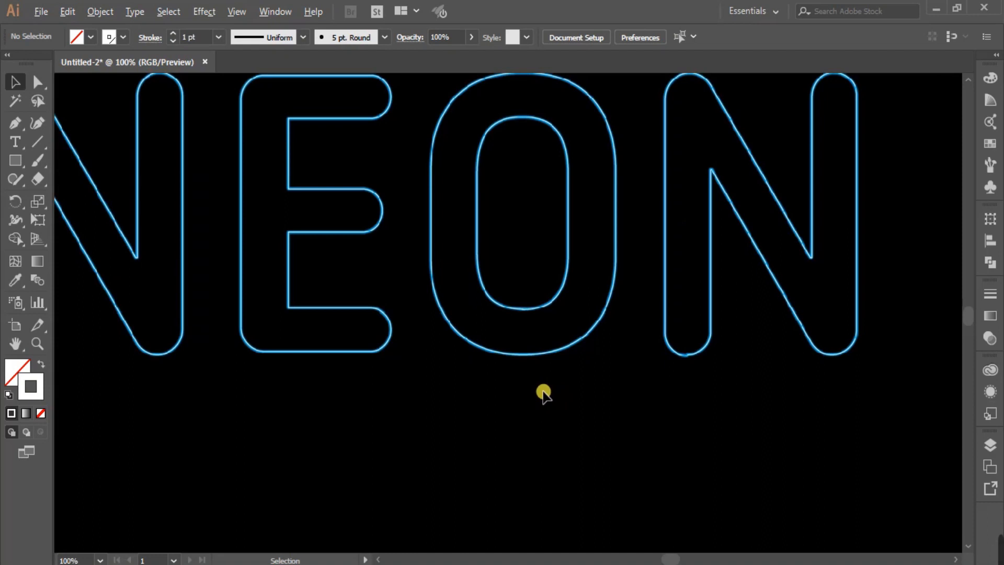
scroll(528, 397, down, 1)
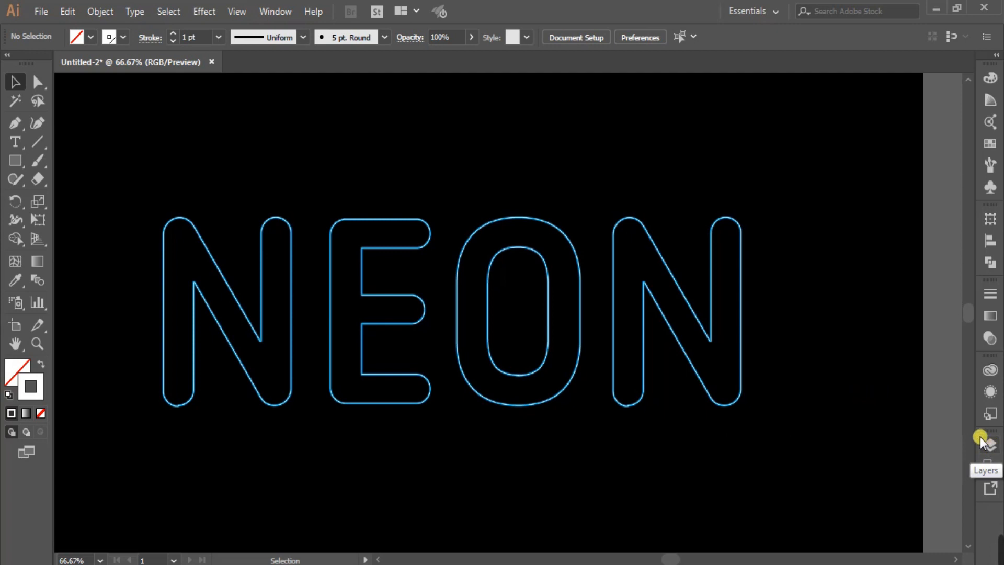
scroll(694, 453, down, 1)
drag(657, 404, 669, 257)
drag(662, 373, 736, 478)
drag(610, 347, 830, 246)
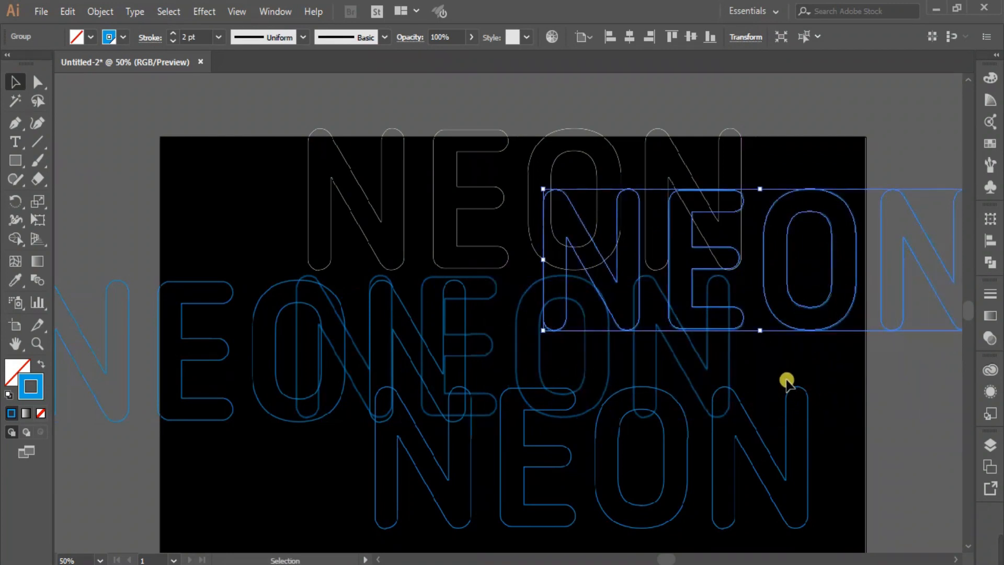
Step: Try a 5 pt stroke weight on the blue NEON copy at the artboard's middle and settle on 9 pt
click(675, 355)
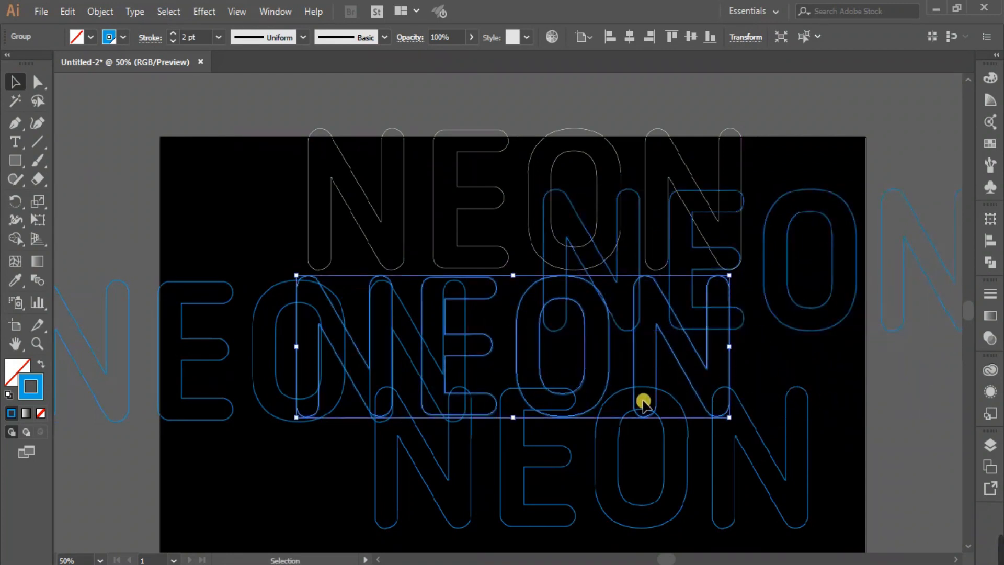
click(219, 37)
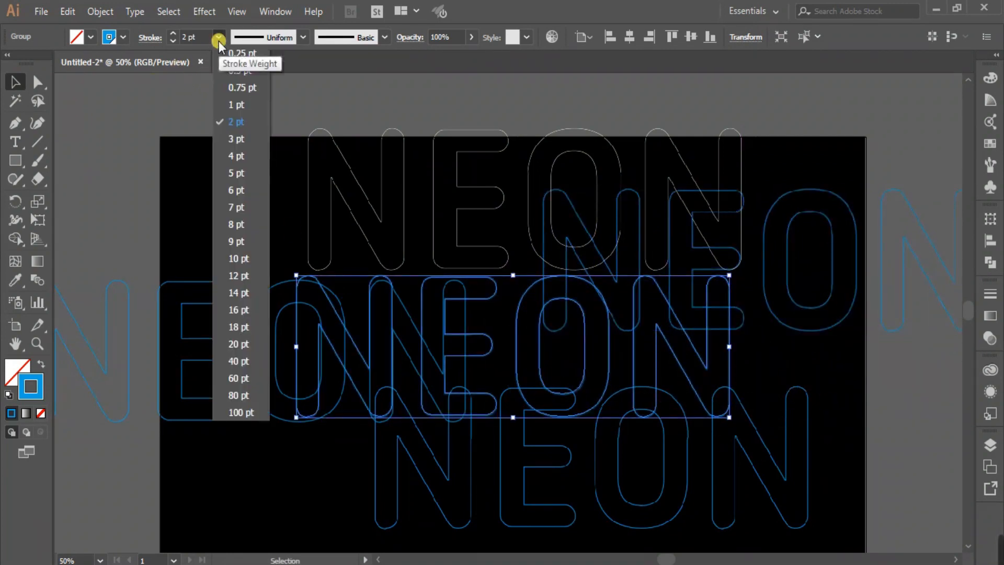
click(245, 175)
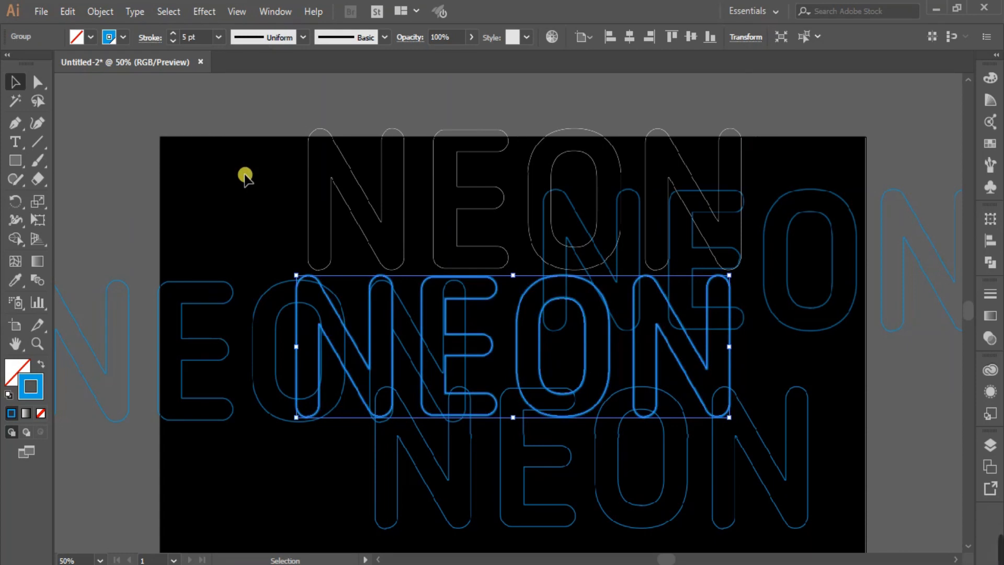
click(218, 37)
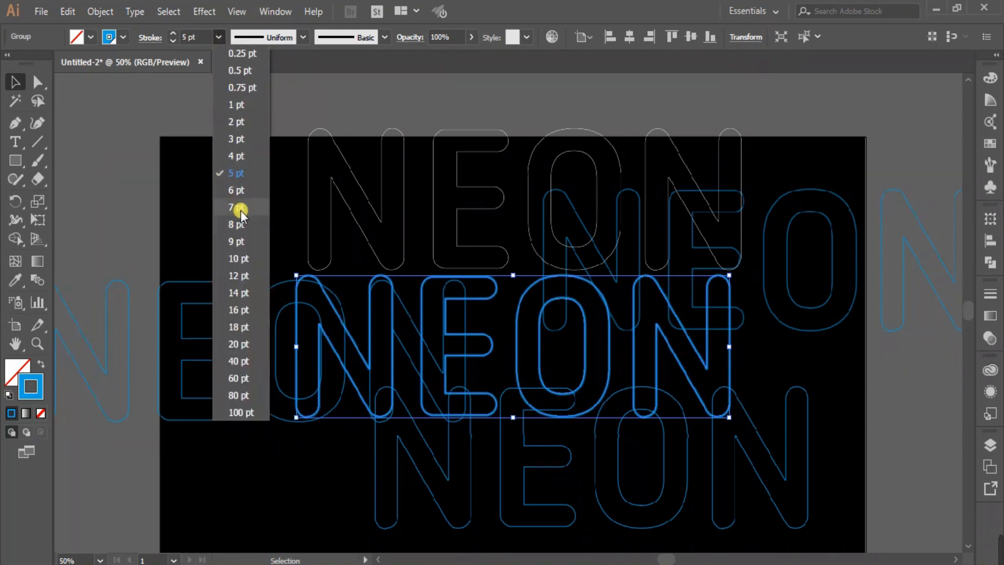
click(241, 242)
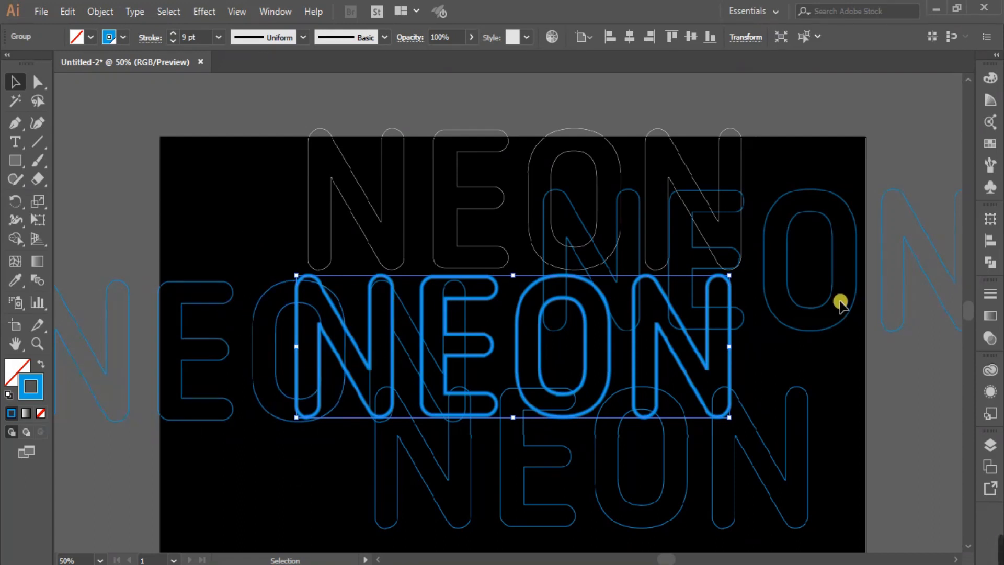
Step: Set the stroke weight of the blue NEON copy extending past the artboard's right edge to 9 pt and deselect it
click(838, 326)
click(218, 36)
click(246, 244)
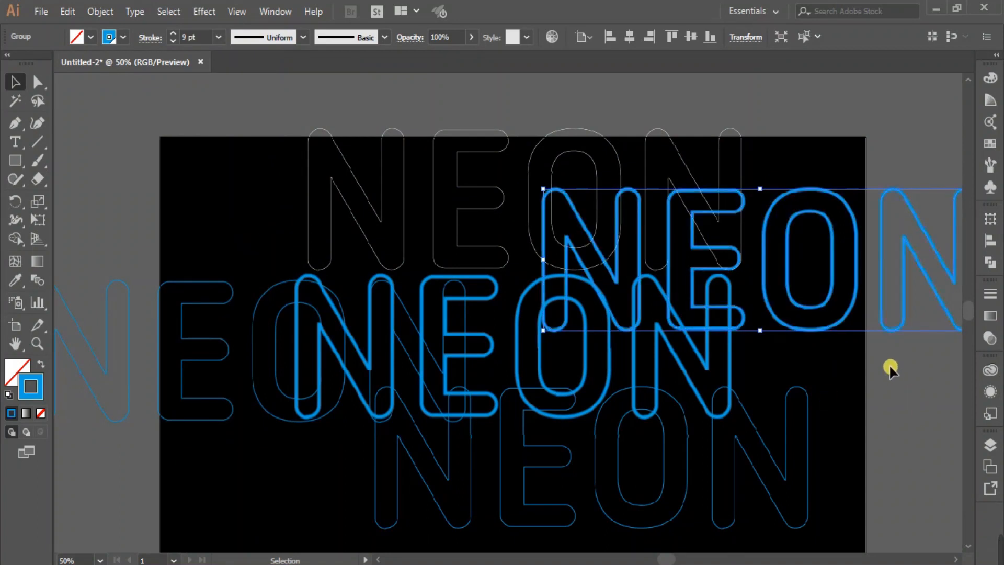
click(247, 448)
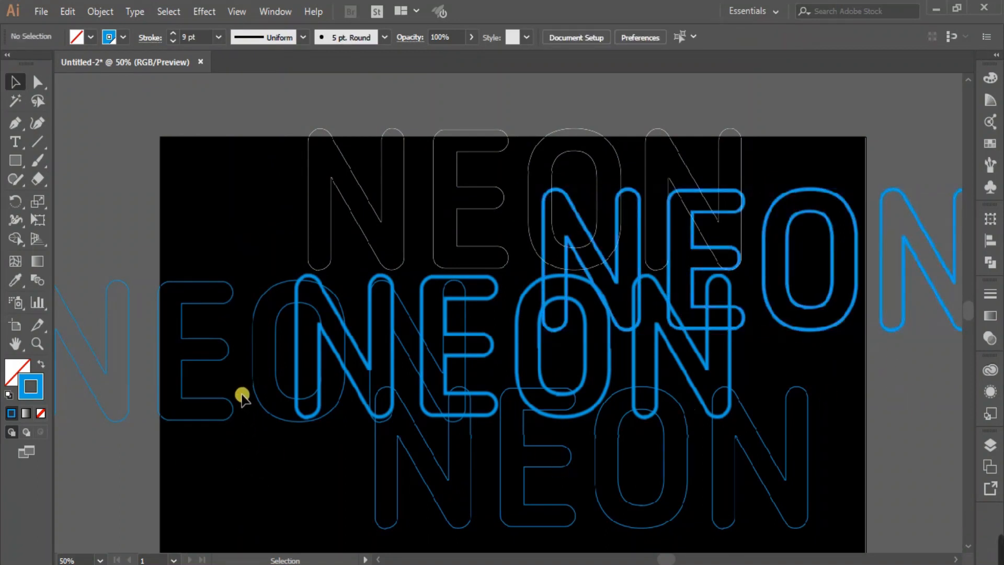
Step: Set the stroke weight of the blue NEON copy extending past the artboard's left edge to 9 pt and deselect it
click(235, 413)
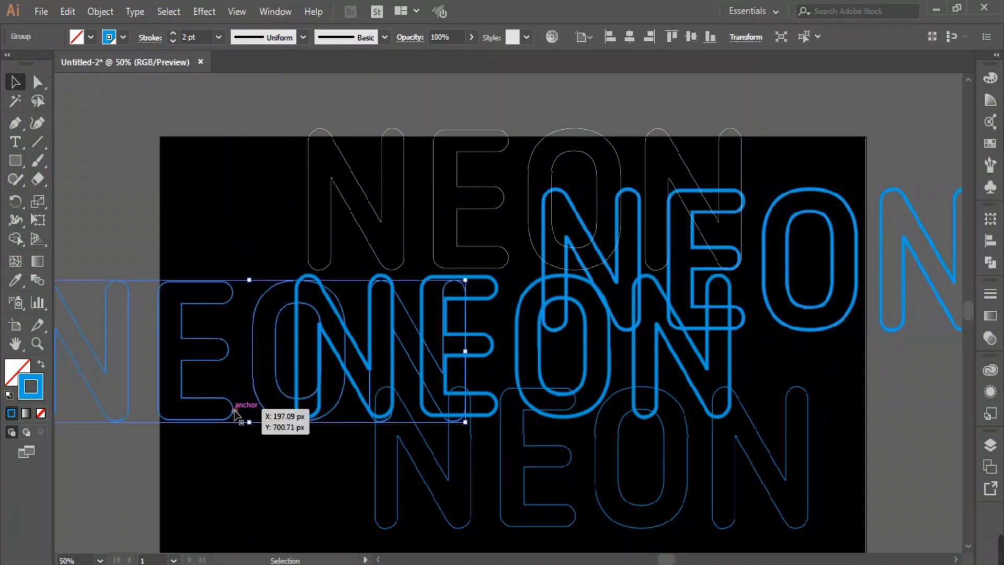
click(218, 37)
click(242, 241)
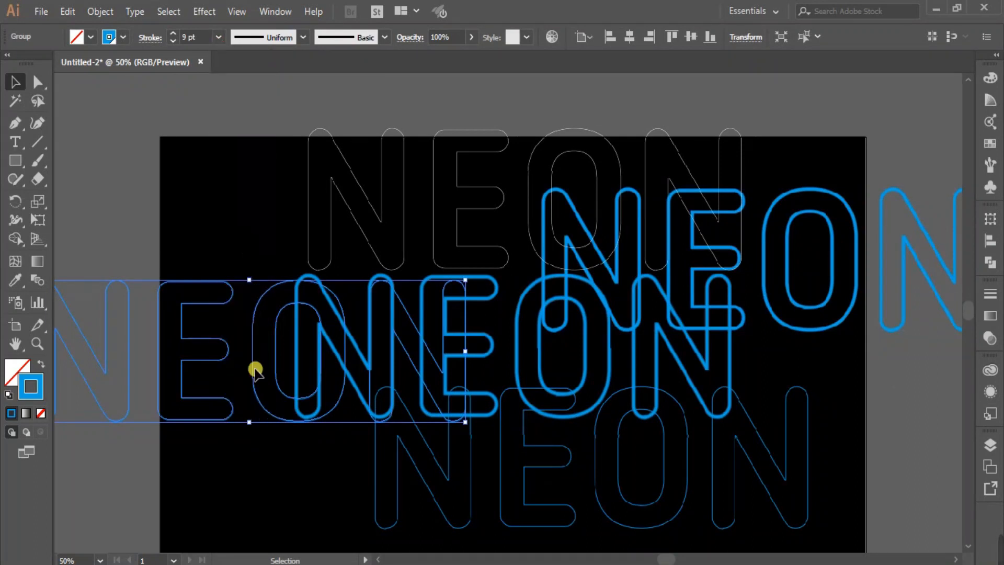
click(283, 480)
Step: Set the stroke weight of the lowest blue NEON copy on the artboard to 9 pt and deselect it
click(474, 468)
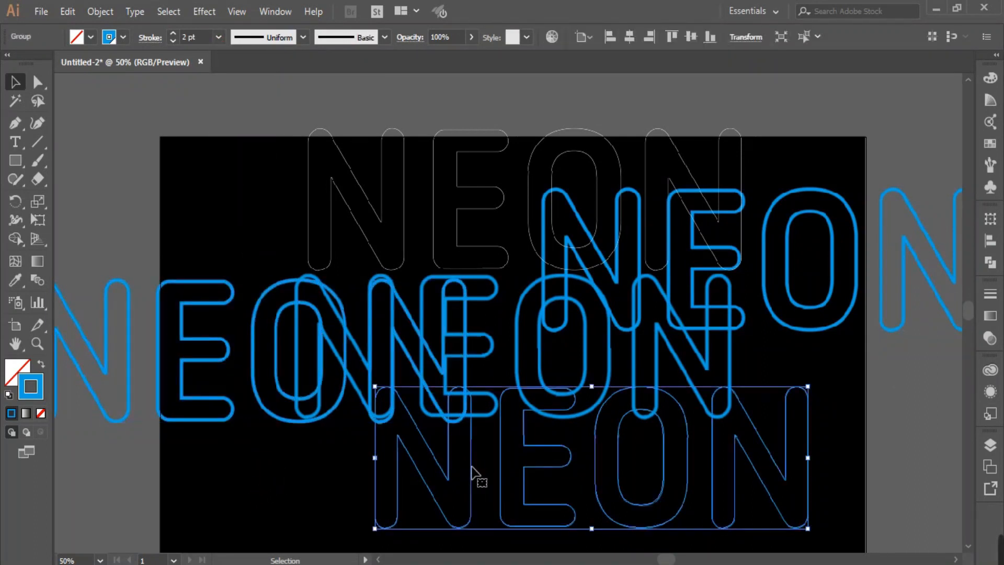
click(218, 36)
click(238, 254)
click(312, 476)
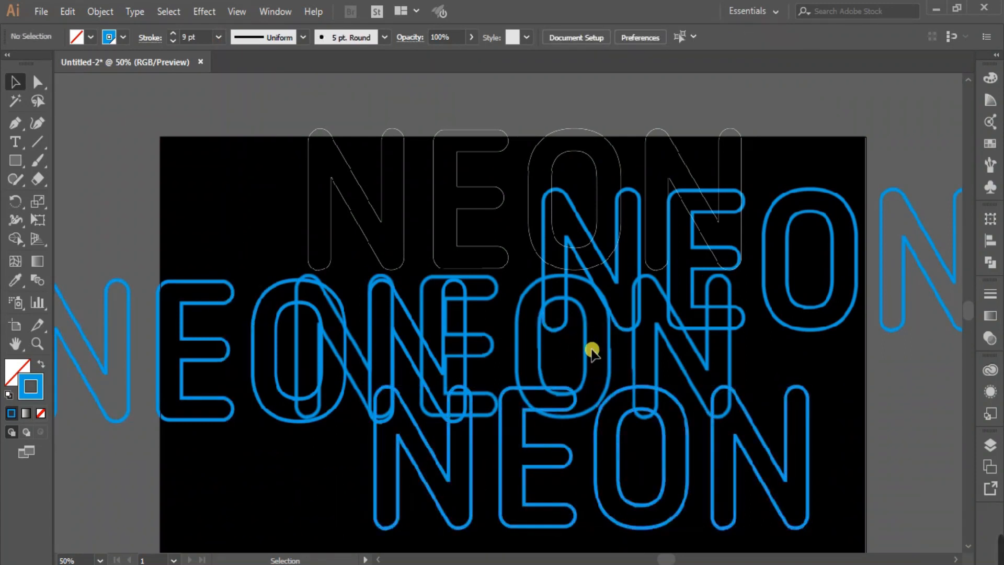
Step: Set the stroke weight of the white NEON copy to 5 pt and deselect it
click(539, 225)
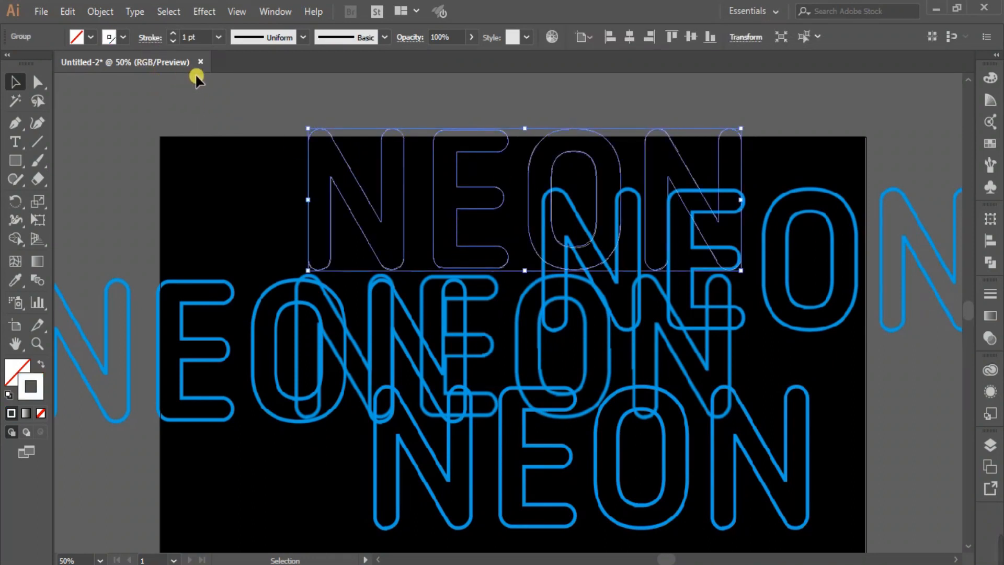
click(220, 38)
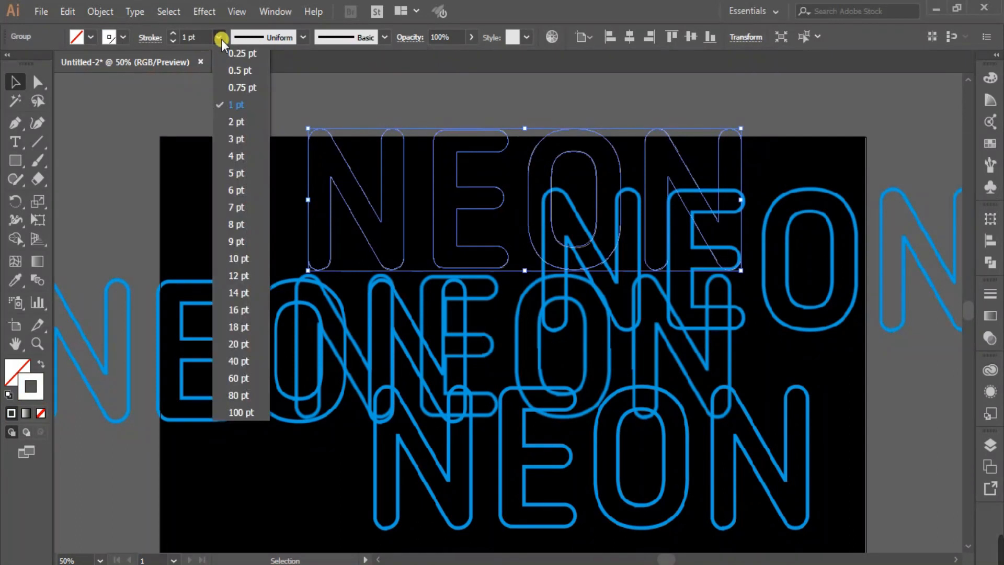
click(243, 172)
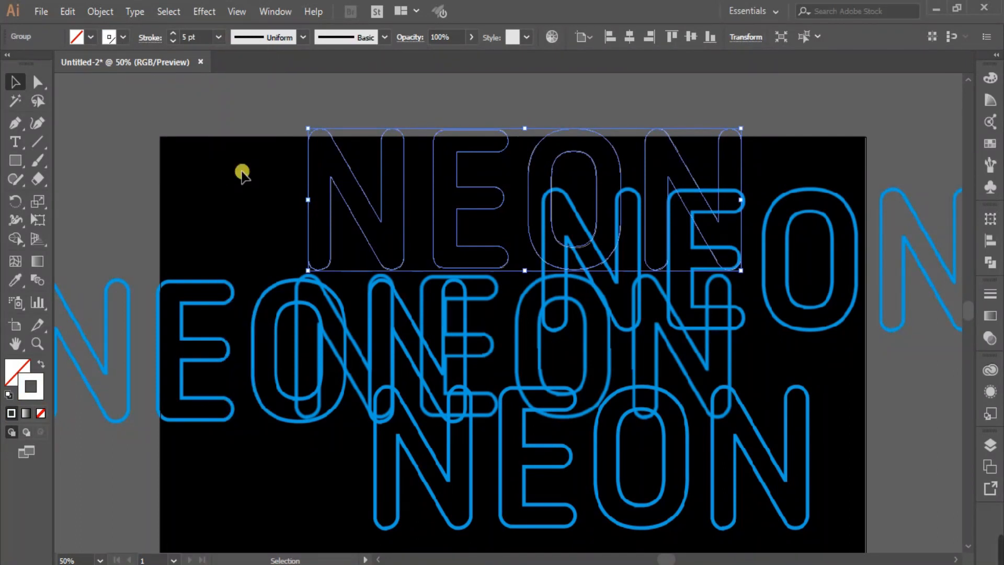
click(255, 210)
Step: Select all the NEON copies and restack them by aligning their horizontal and vertical centers, leaving nothing selected
scroll(254, 209, down, 1)
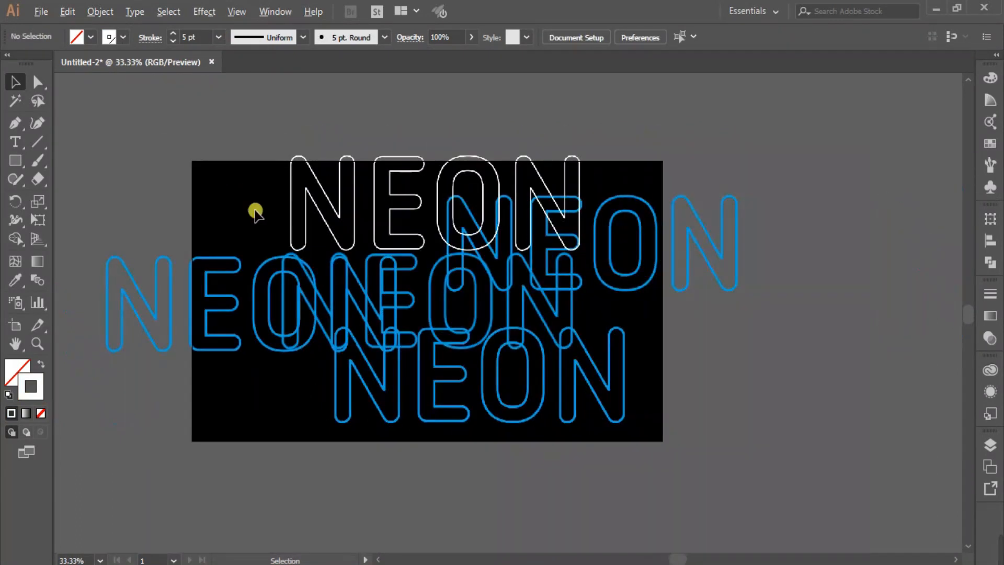
drag(75, 124, 785, 478)
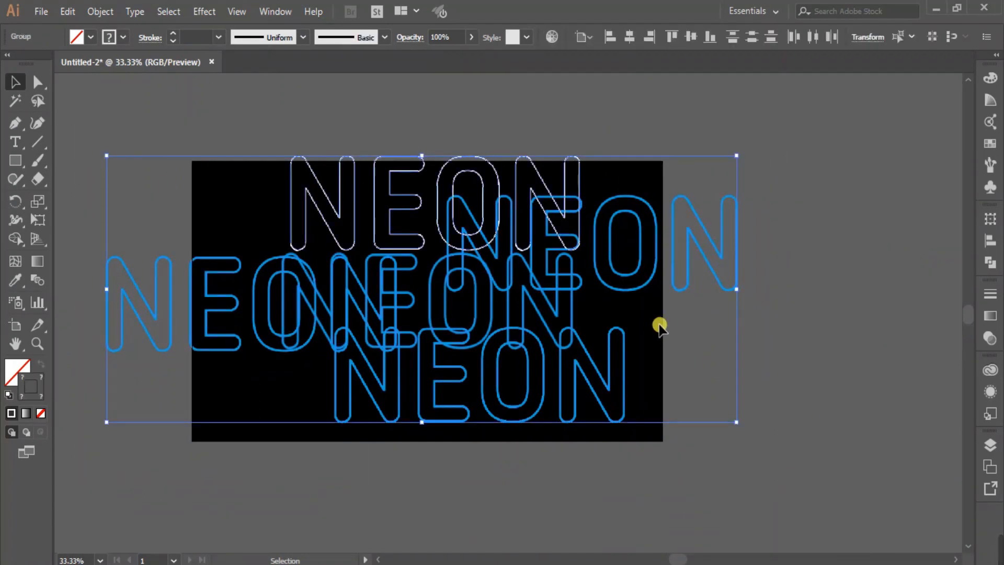
click(629, 35)
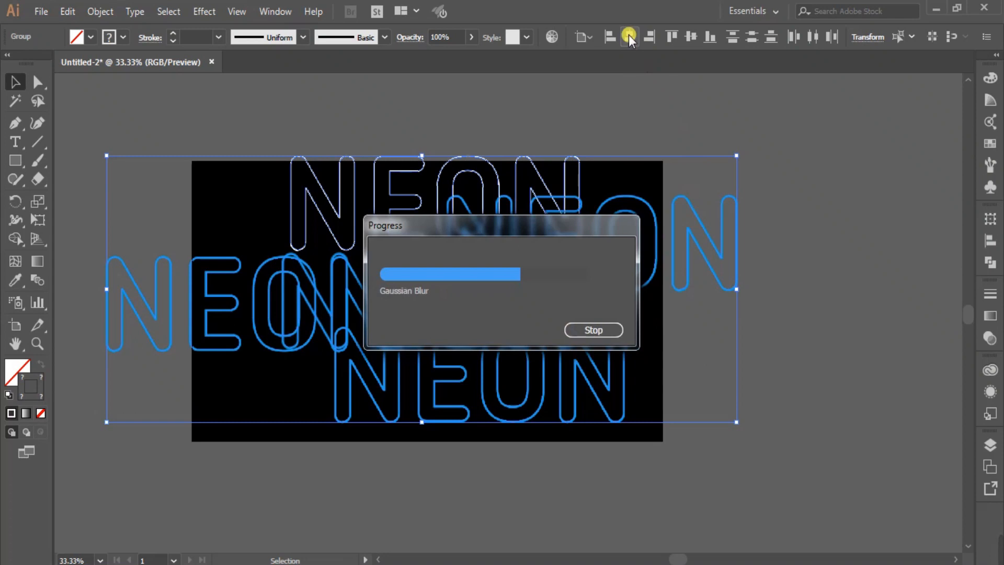
scroll(386, 369, up, 1)
key(space)
drag(702, 280, 790, 350)
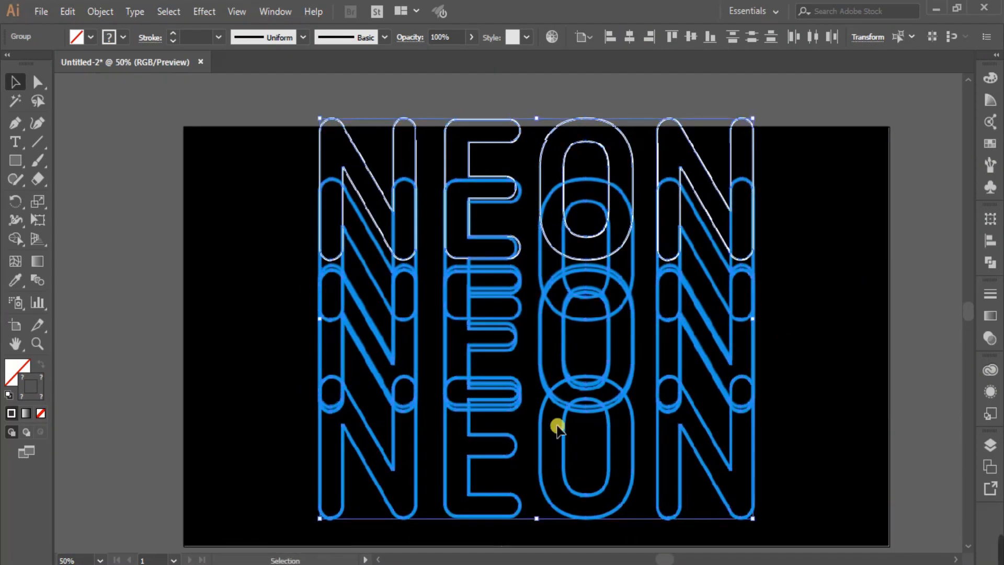
click(692, 35)
click(585, 463)
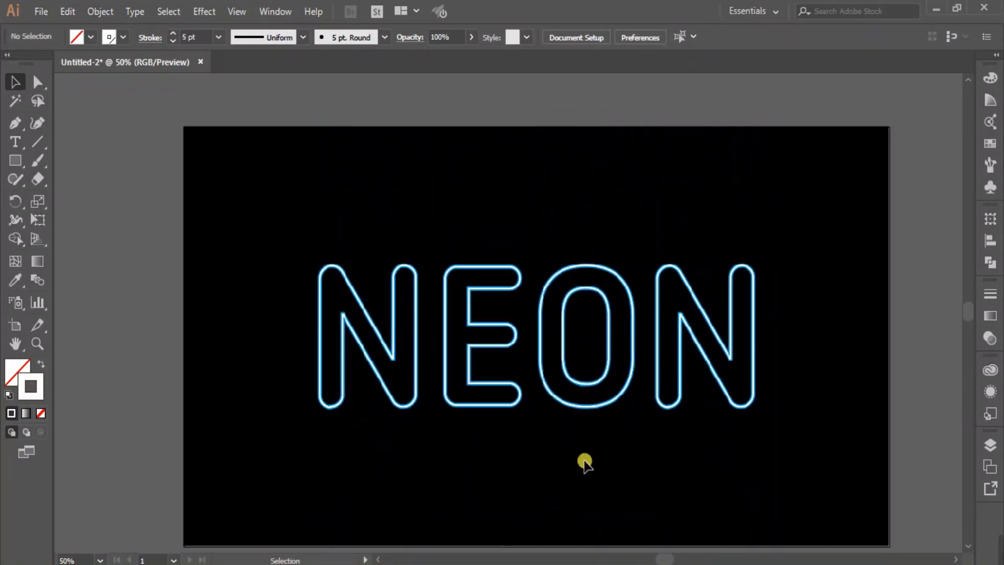
Step: Inspect the stacked glow up close, then thin the white NEON copy's stroke to 4 pt and finally 3 pt, and deselect it
scroll(573, 445, up, 3)
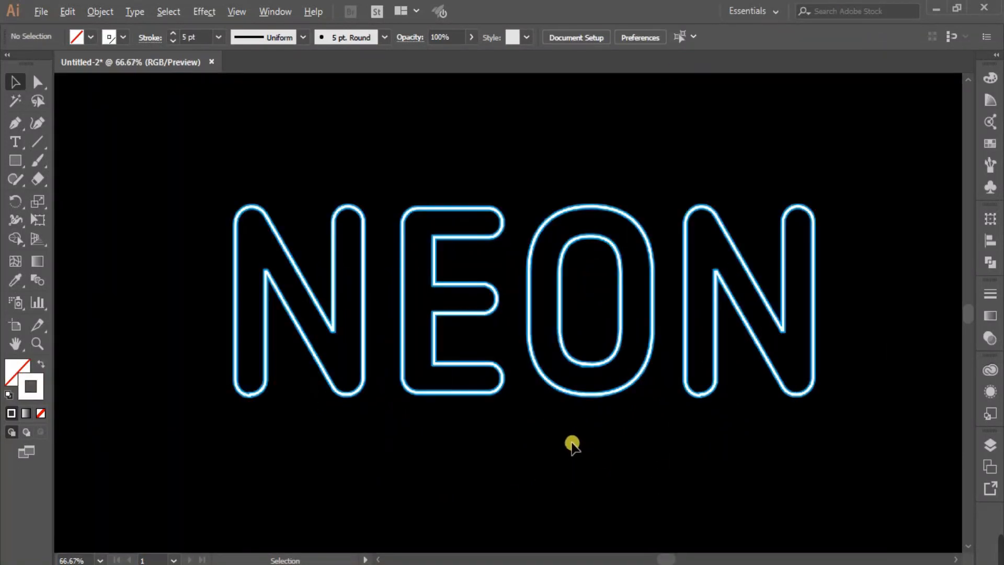
scroll(559, 407, up, 1)
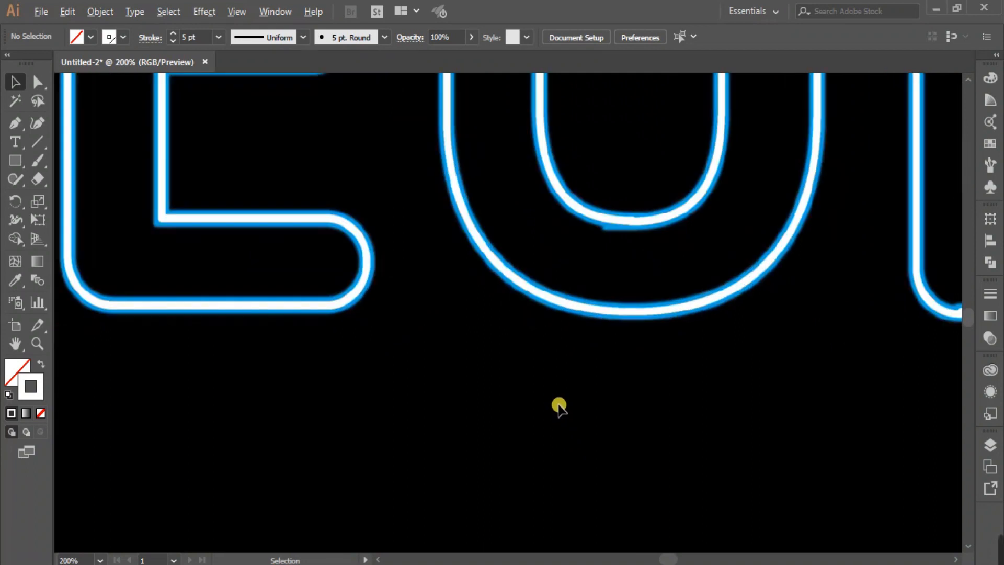
scroll(559, 407, down, 2)
scroll(559, 407, down, 1)
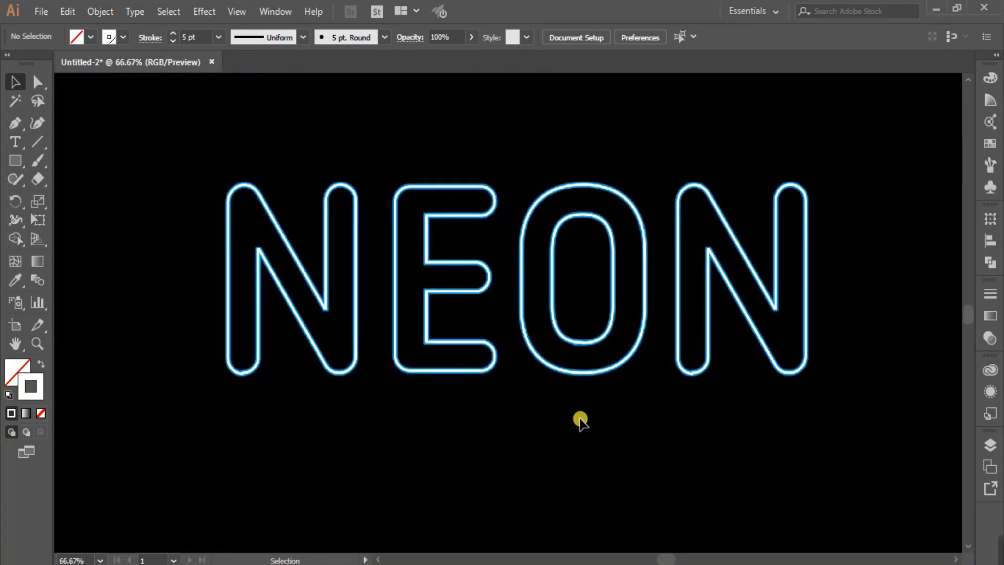
scroll(578, 419, down, 1)
scroll(579, 419, up, 1)
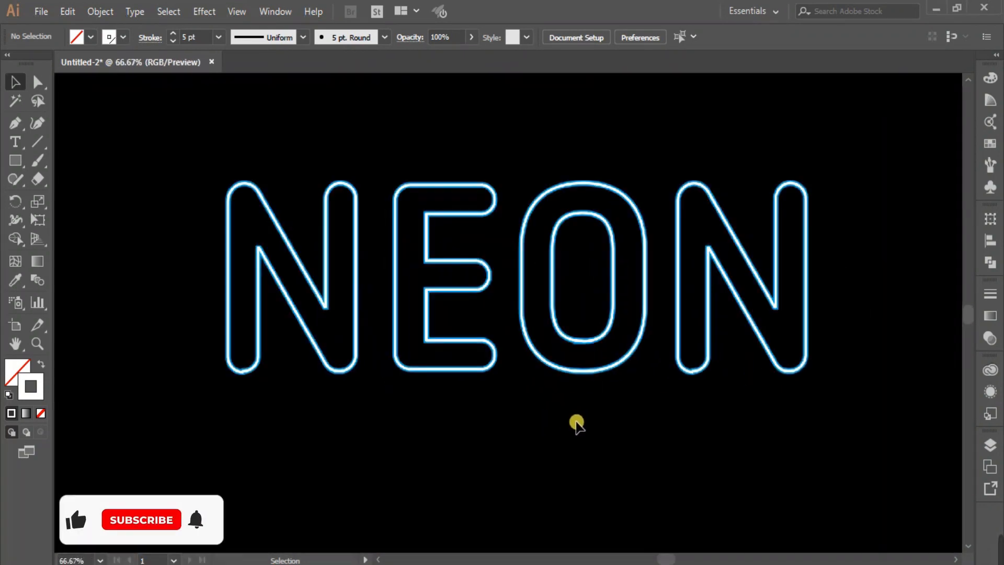
click(428, 238)
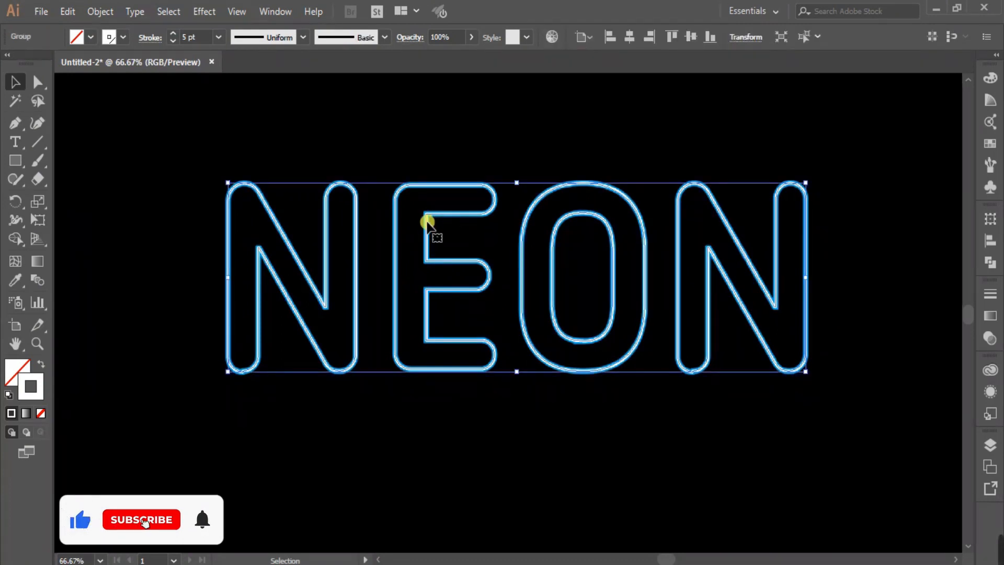
click(173, 41)
click(173, 202)
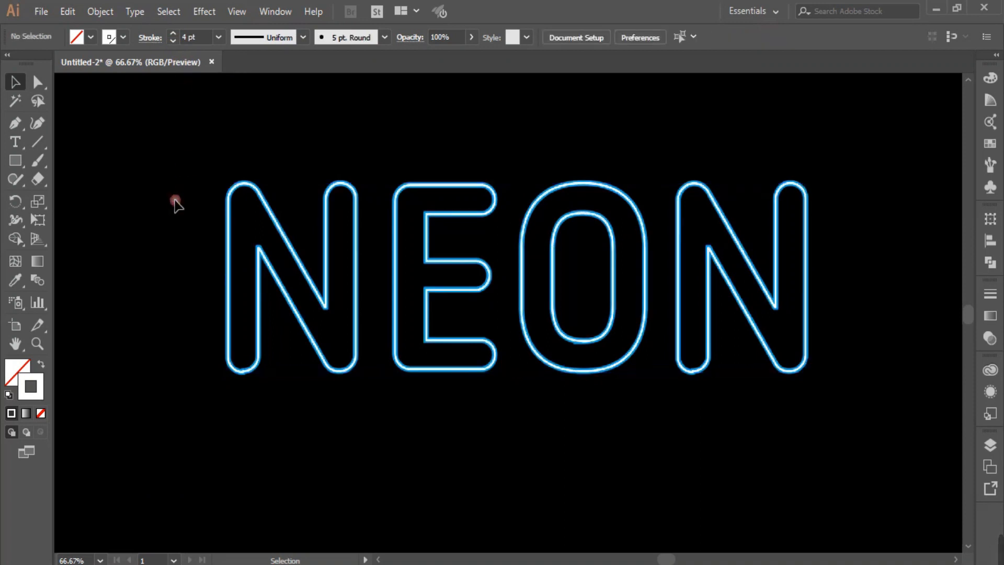
click(261, 209)
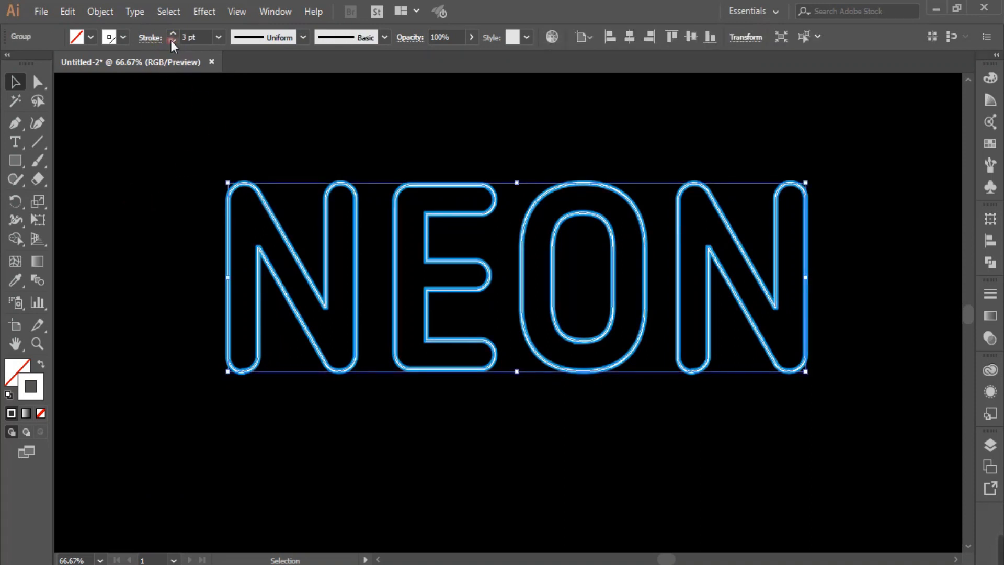
click(163, 183)
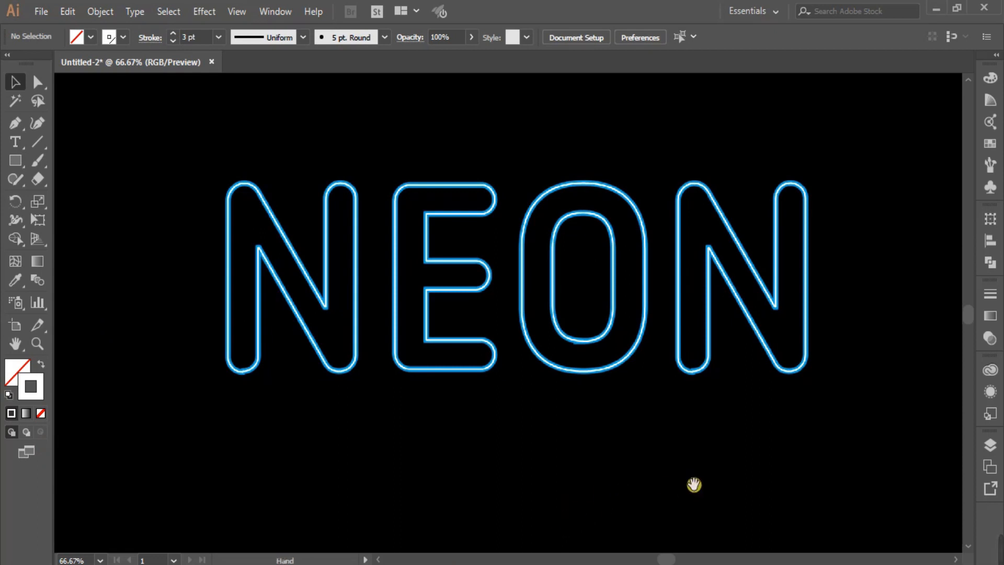
Step: Open the options of the global CMYK Cyan swatch, move the dialog clear of the artwork and enable the preview
scroll(680, 481, right, 2)
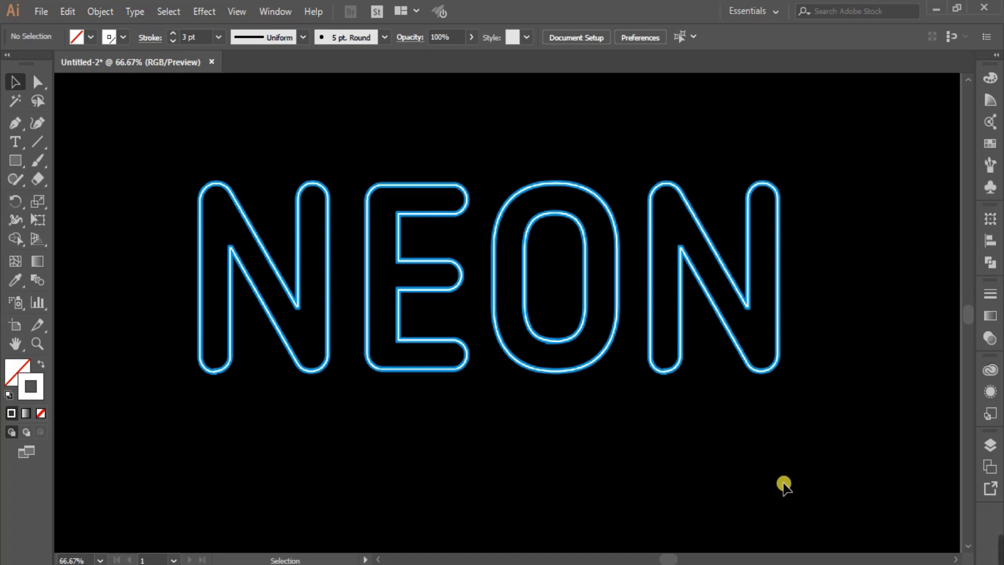
click(990, 141)
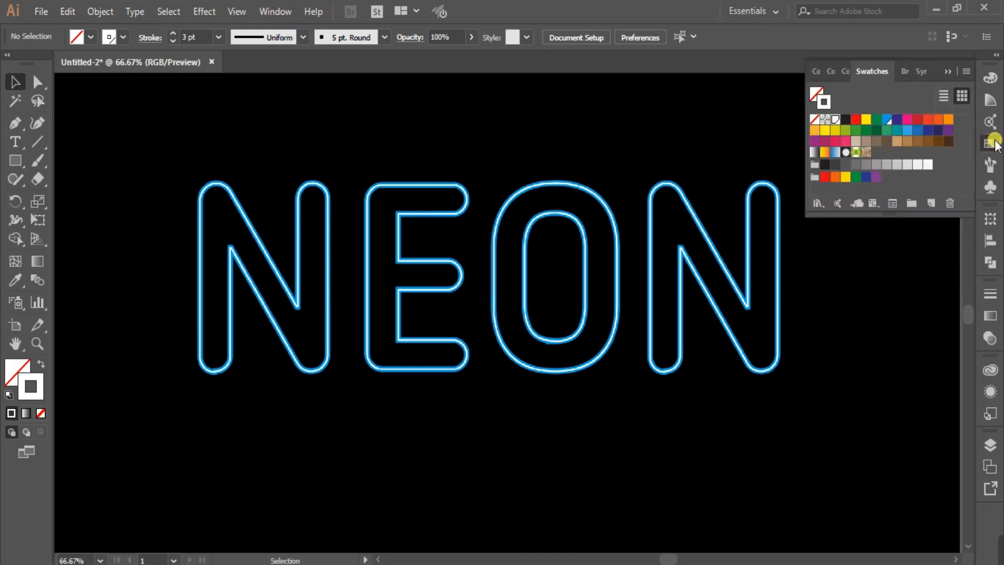
double_click(886, 120)
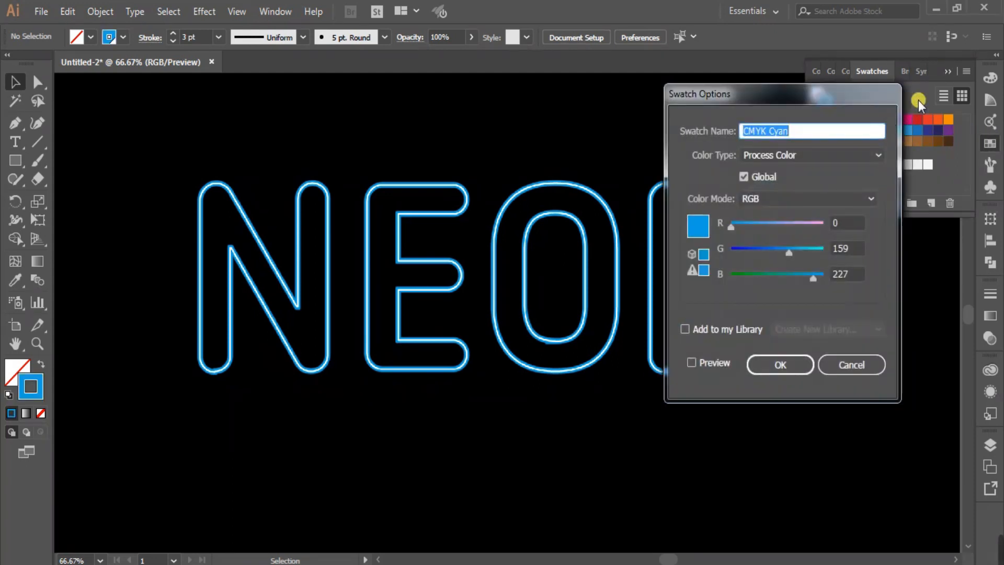
drag(827, 95, 891, 84)
click(755, 351)
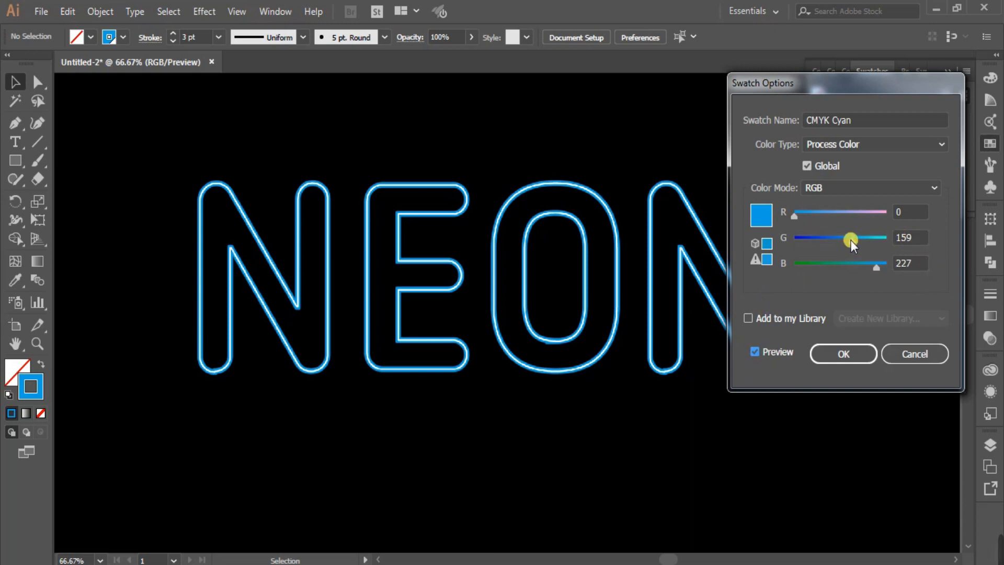
Step: Preview a magenta glow by setting the swatch's RGB values to 255, 0 and 255
drag(793, 218, 923, 231)
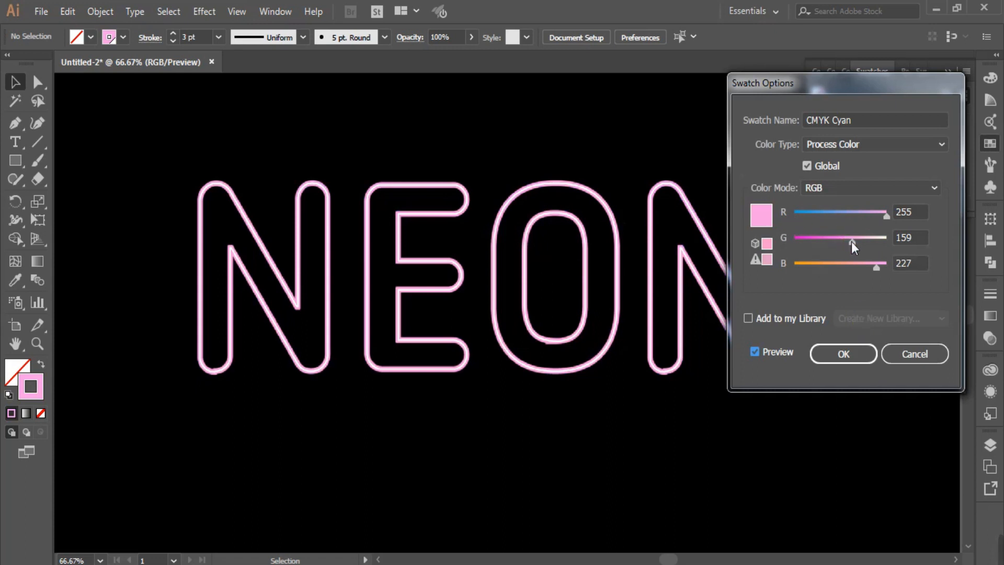
drag(852, 241, 723, 244)
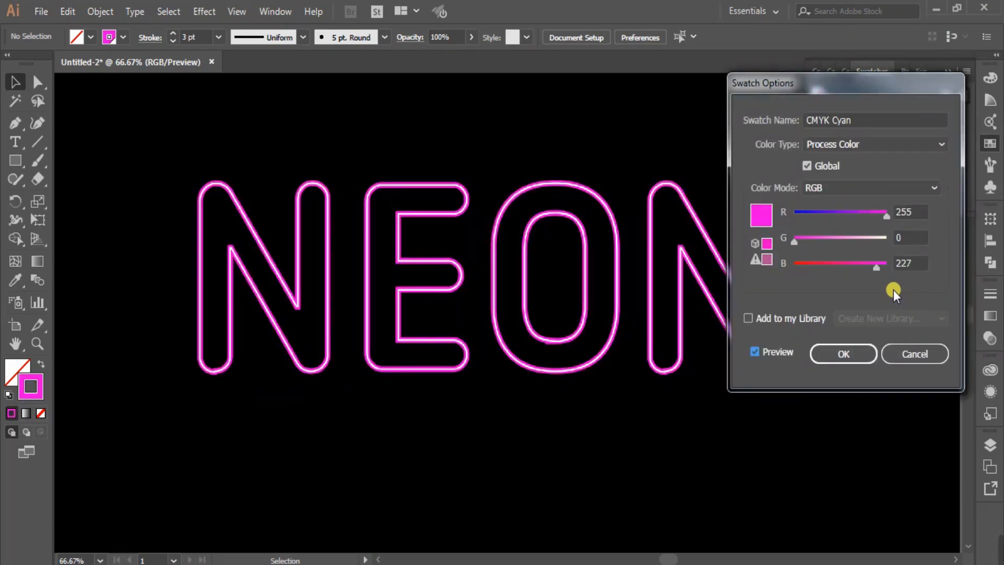
drag(876, 269, 912, 271)
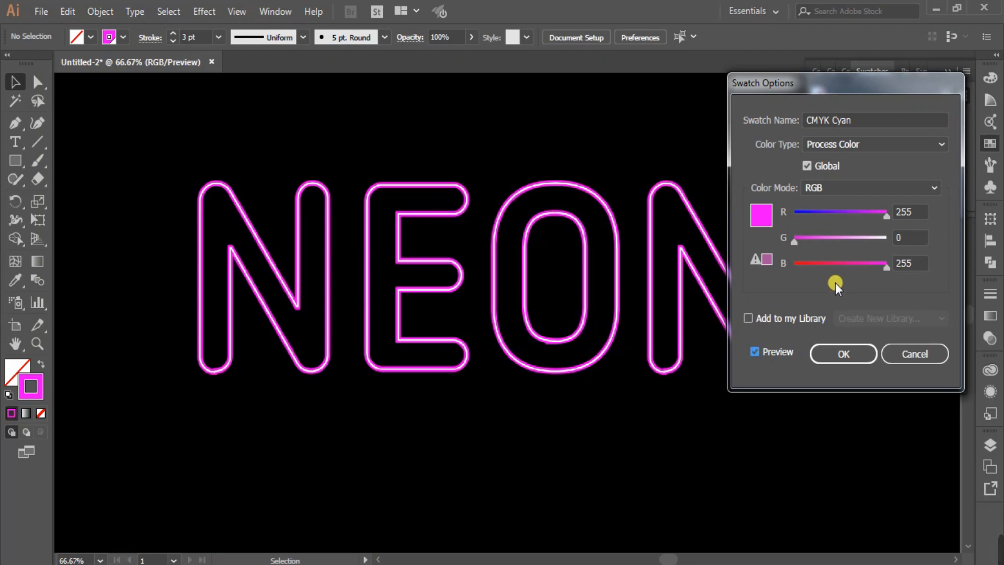
Step: Preview a red glow with the blue value at 0, return it to 255, then cancel the swatch changes and close the swatches
drag(886, 268, 710, 288)
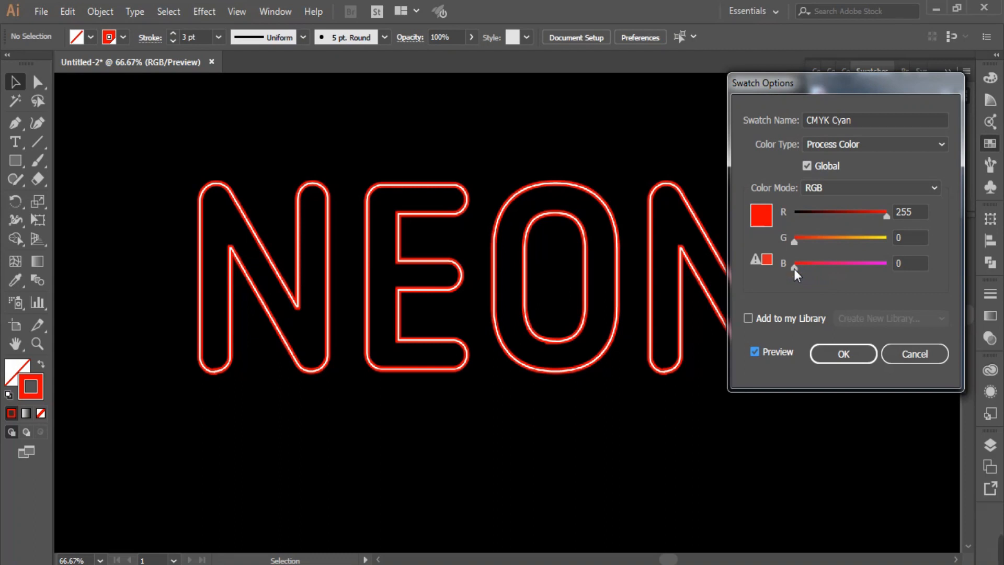
drag(794, 269, 927, 285)
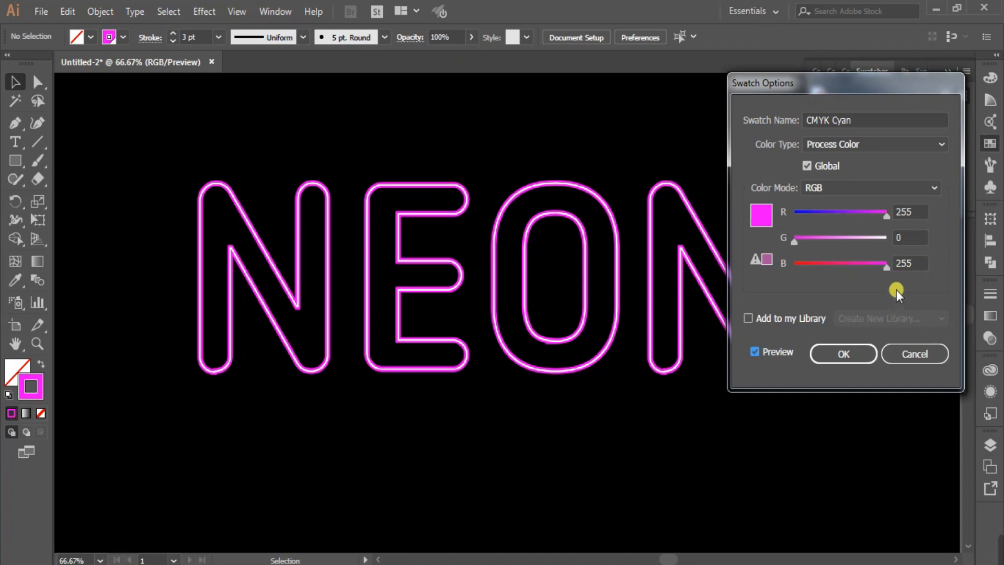
click(925, 359)
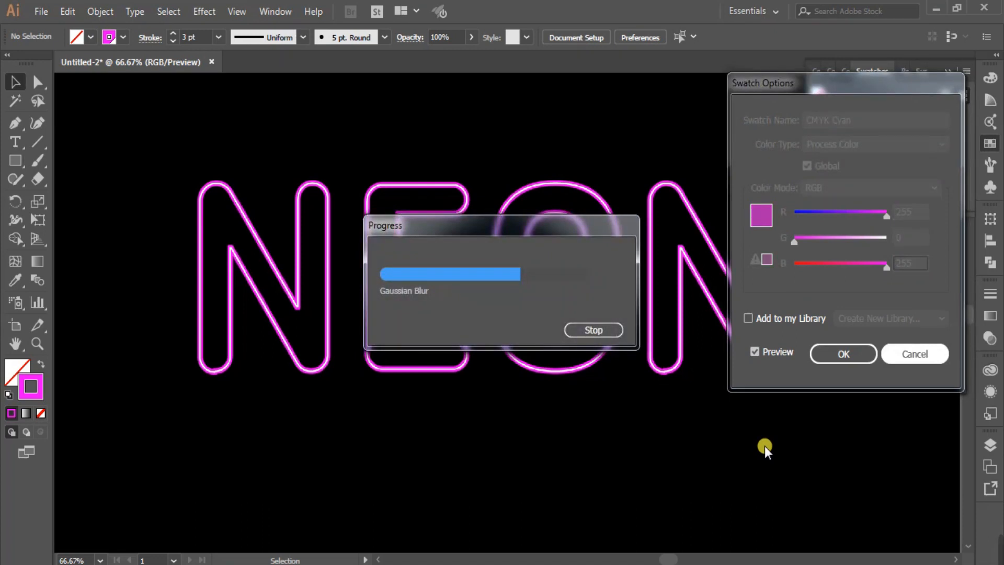
click(946, 72)
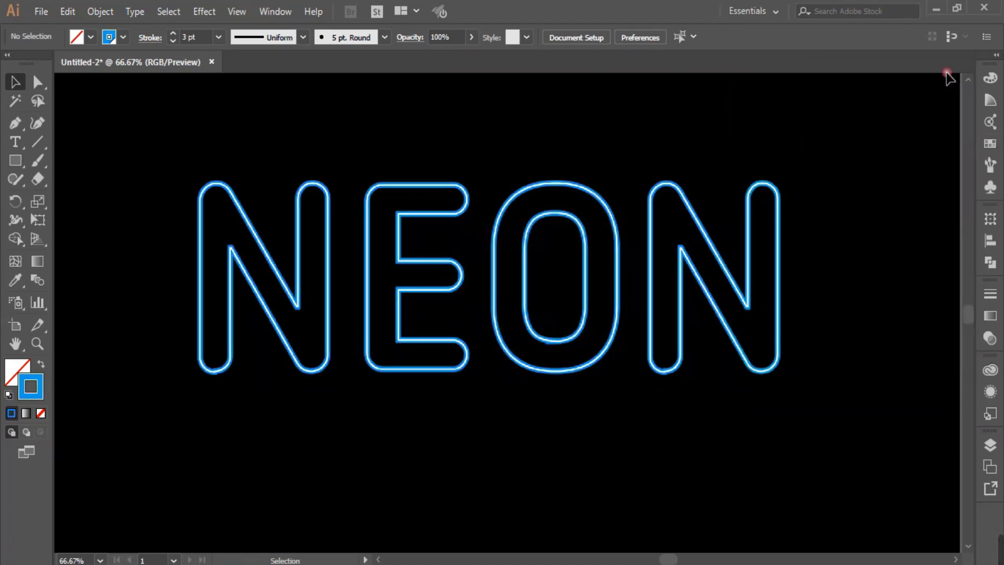